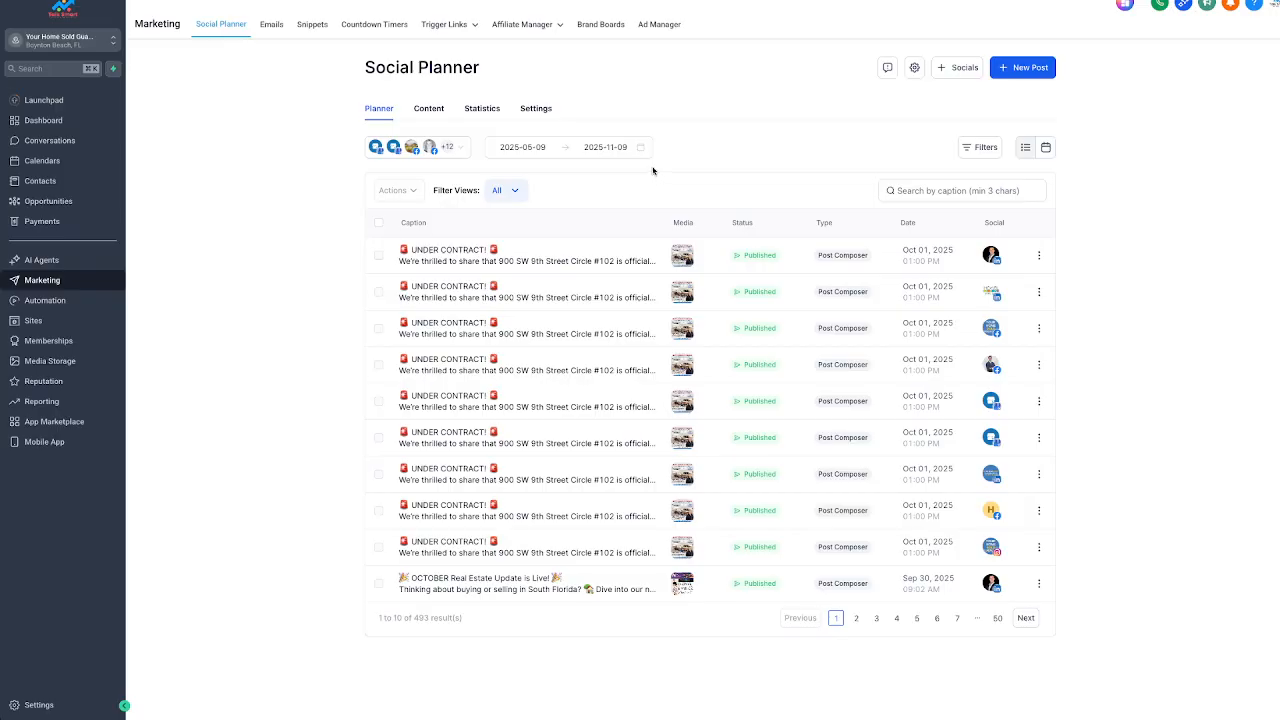
# Step: Review the connected social accounts in the planner settings, filtering by Facebook, LinkedIn, GBP and all networks
pyautogui.click(915, 70)
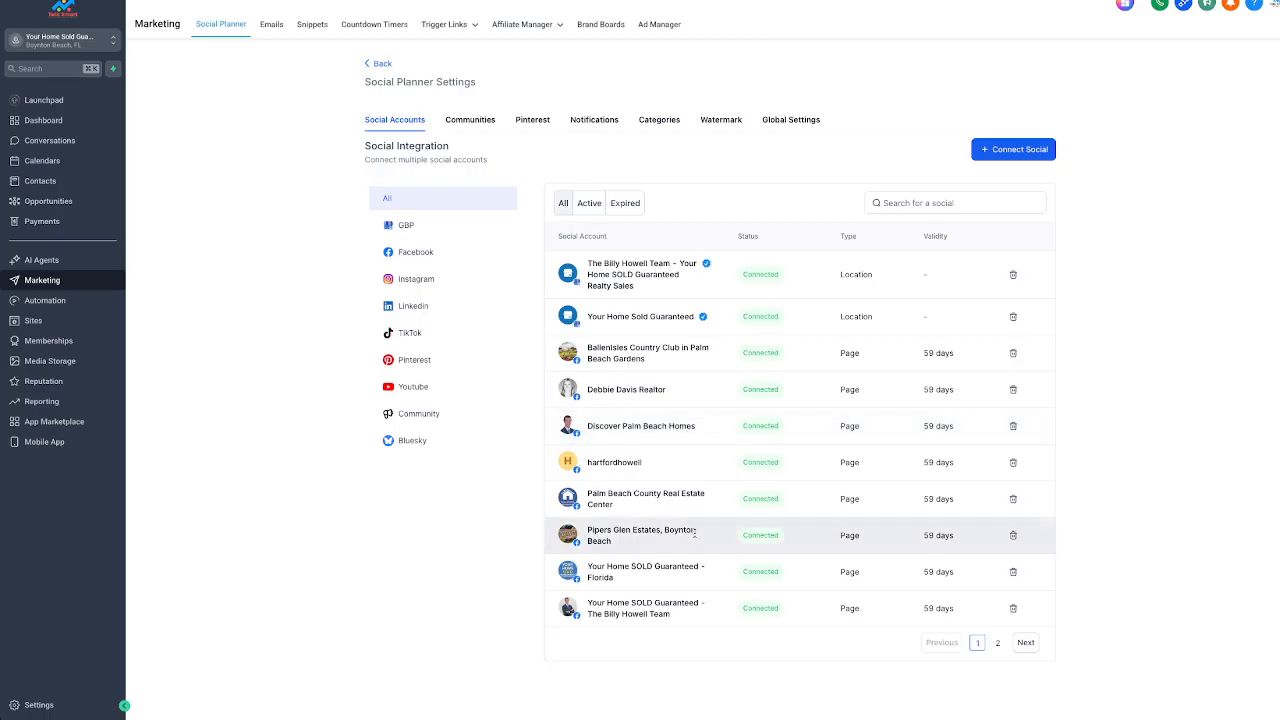
pyautogui.click(435, 283)
pyautogui.click(434, 256)
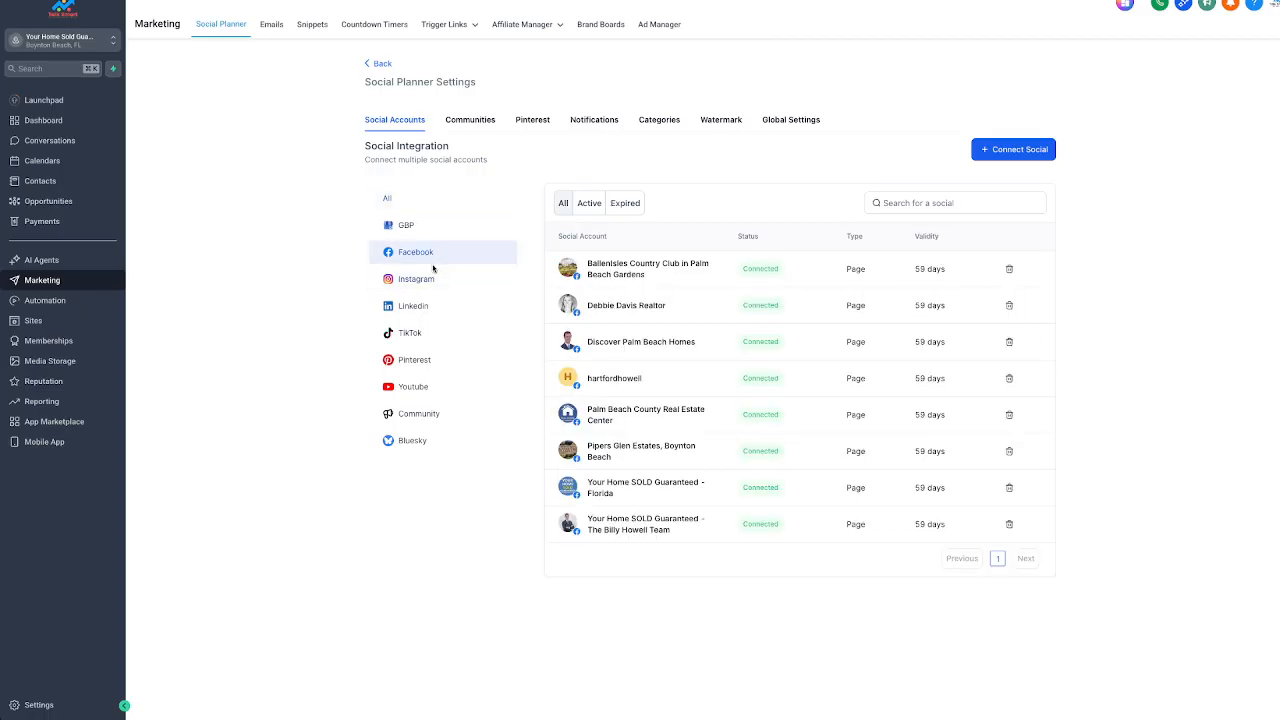
pyautogui.click(435, 306)
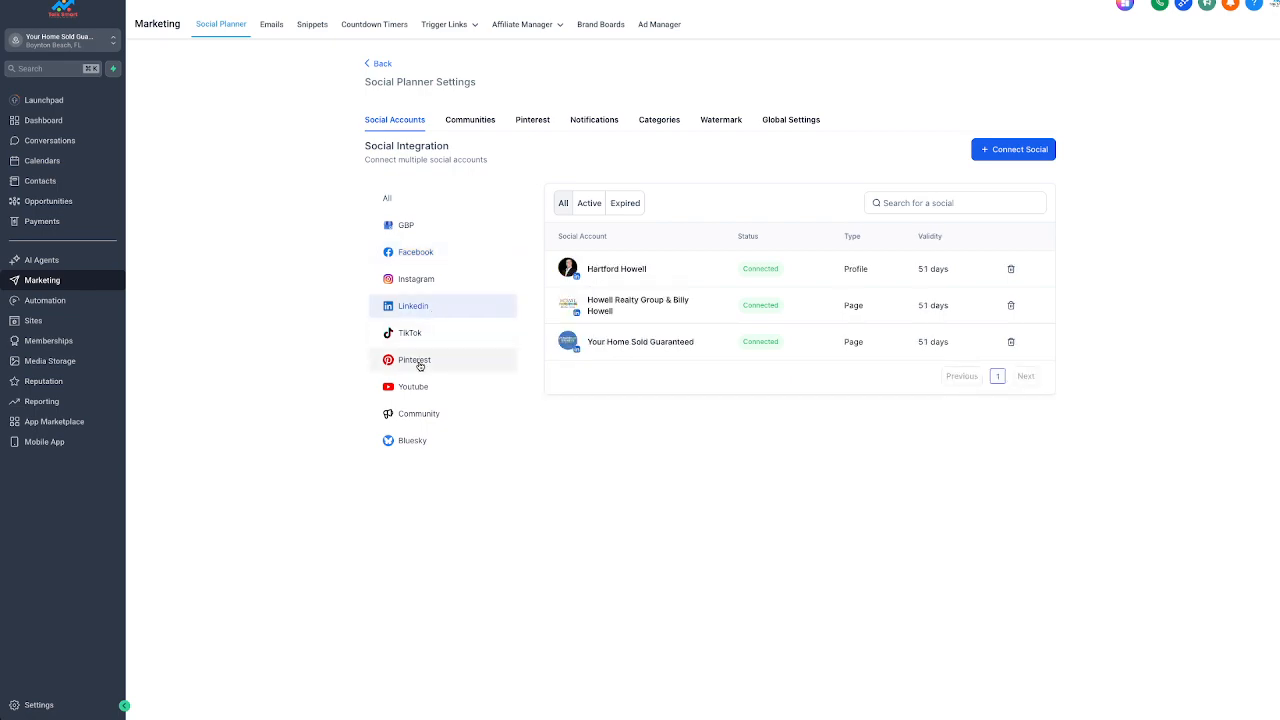
pyautogui.click(412, 235)
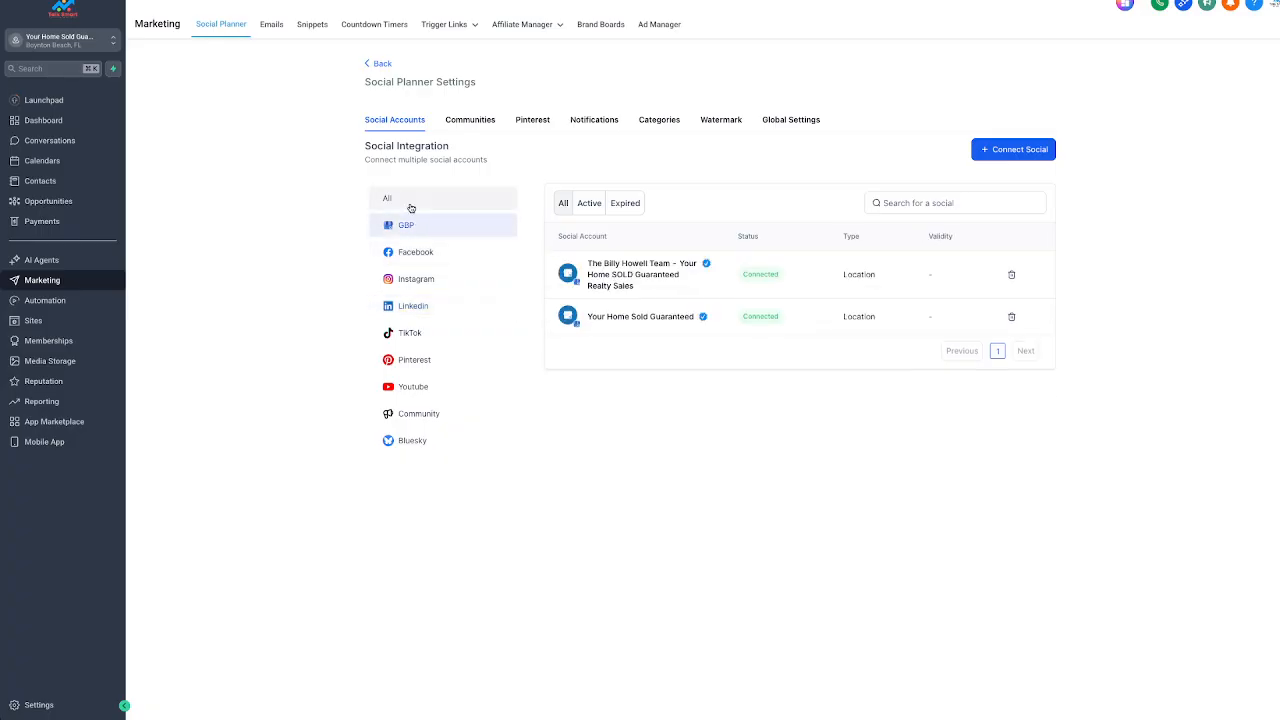
pyautogui.click(410, 200)
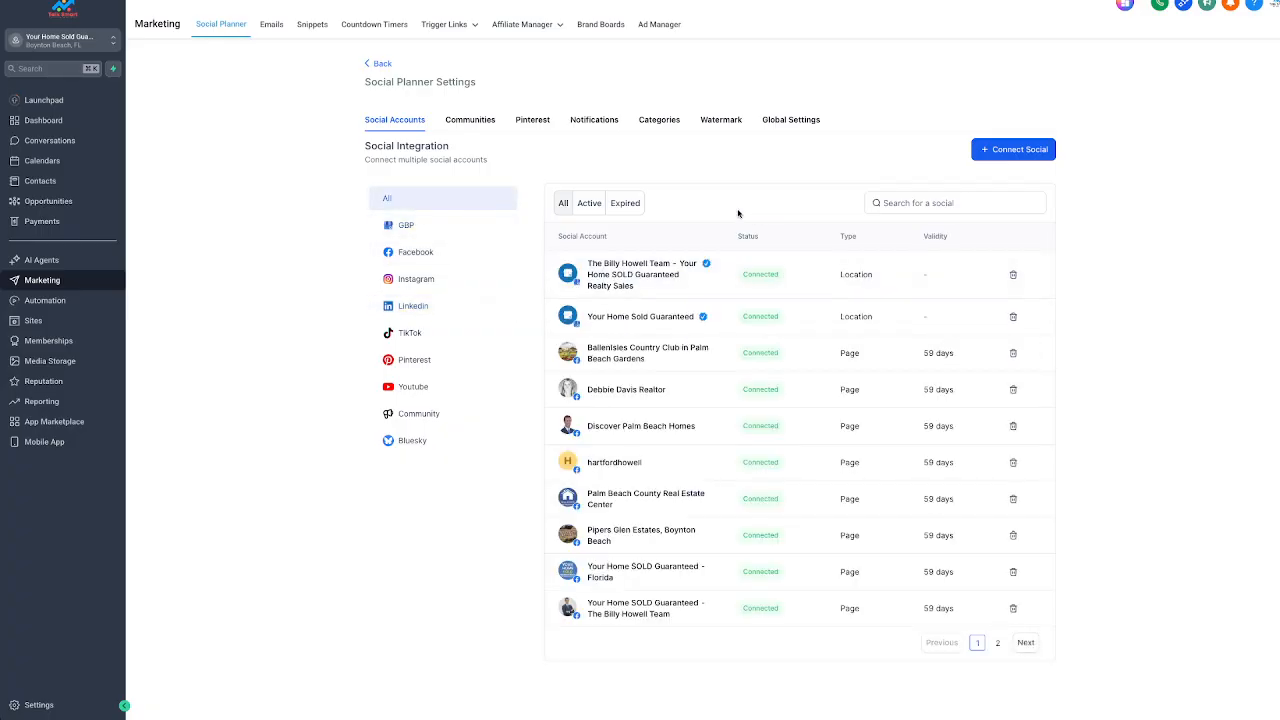
pyautogui.click(375, 62)
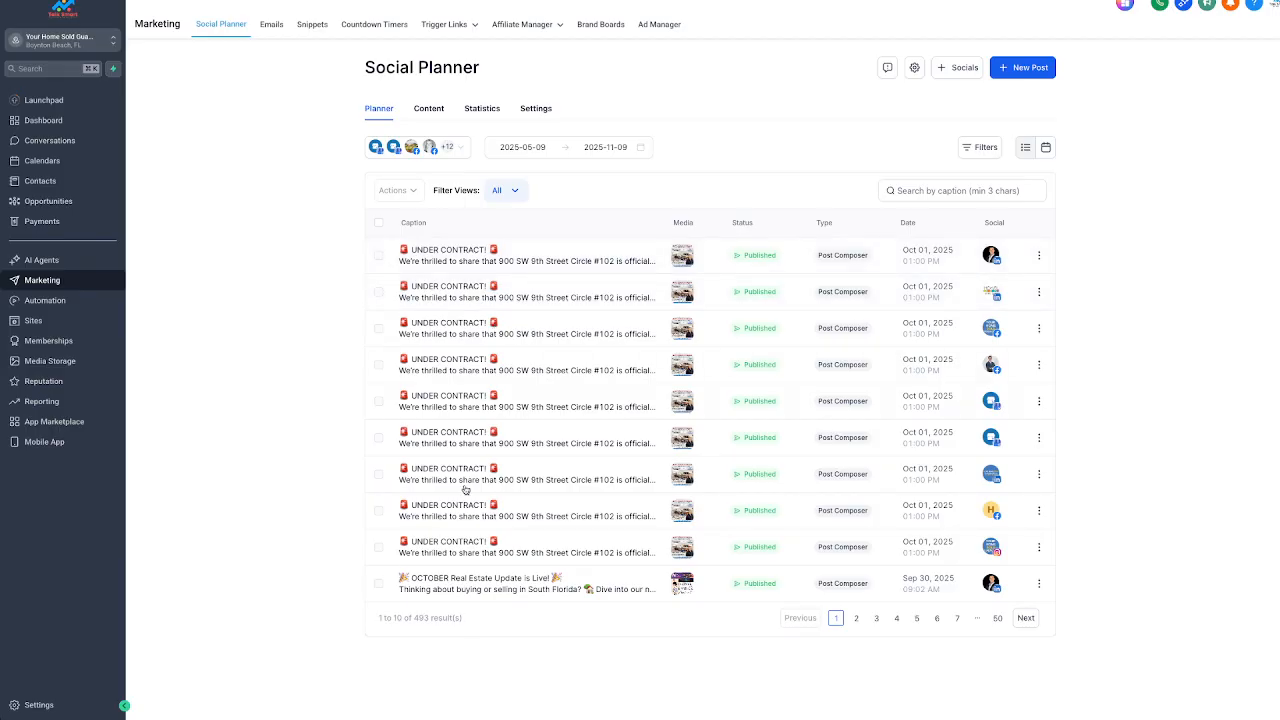
# Step: View the networks offered for connecting a new social account, and close the dialog without connecting any
pyautogui.click(954, 68)
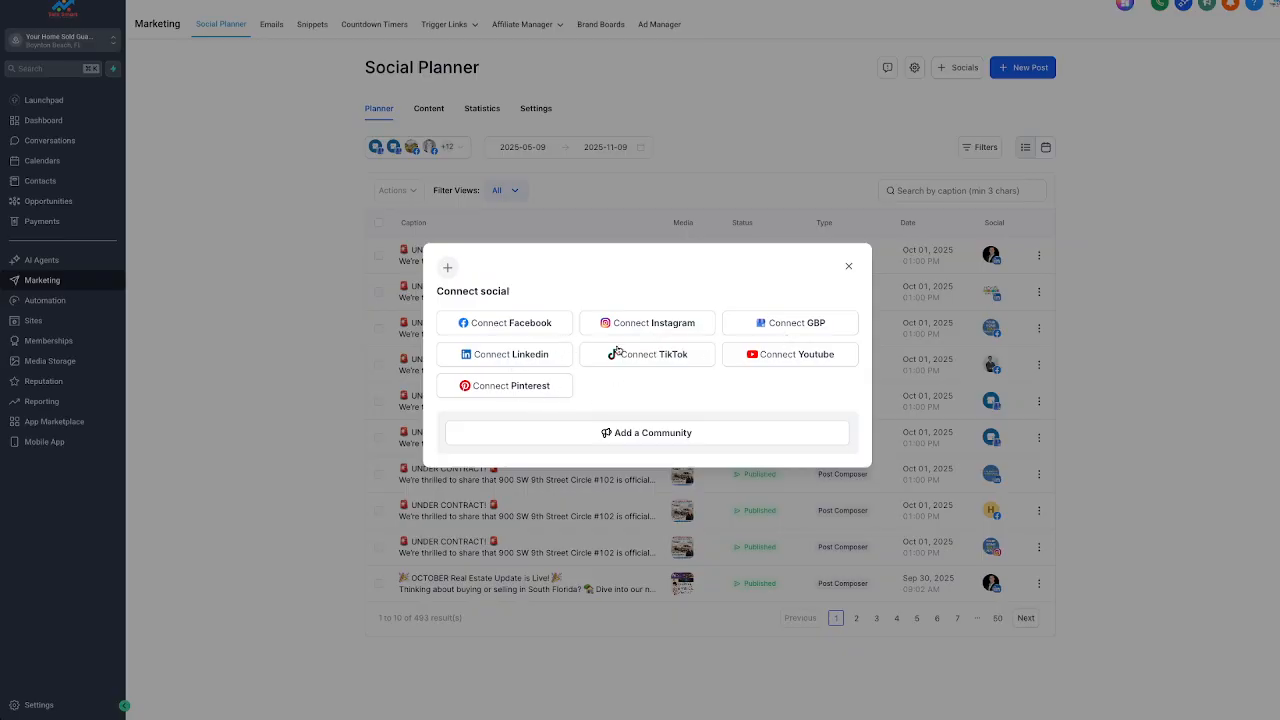
pyautogui.click(853, 269)
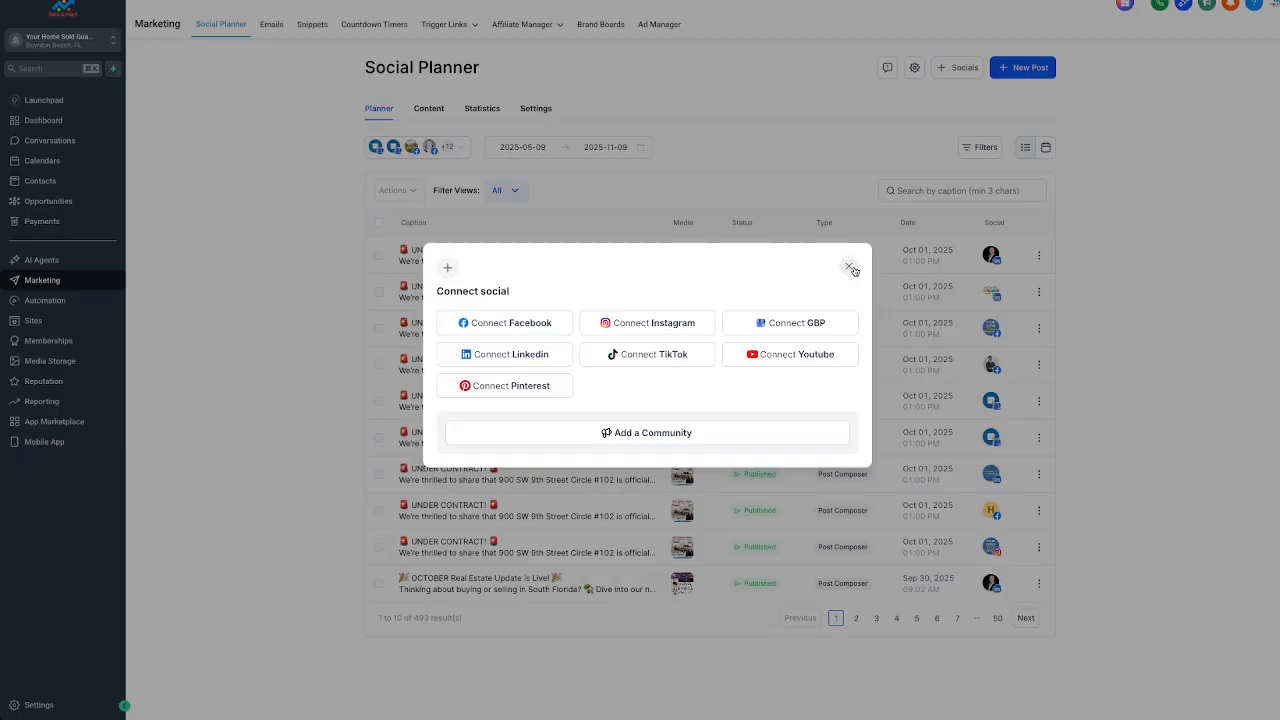
pyautogui.click(850, 268)
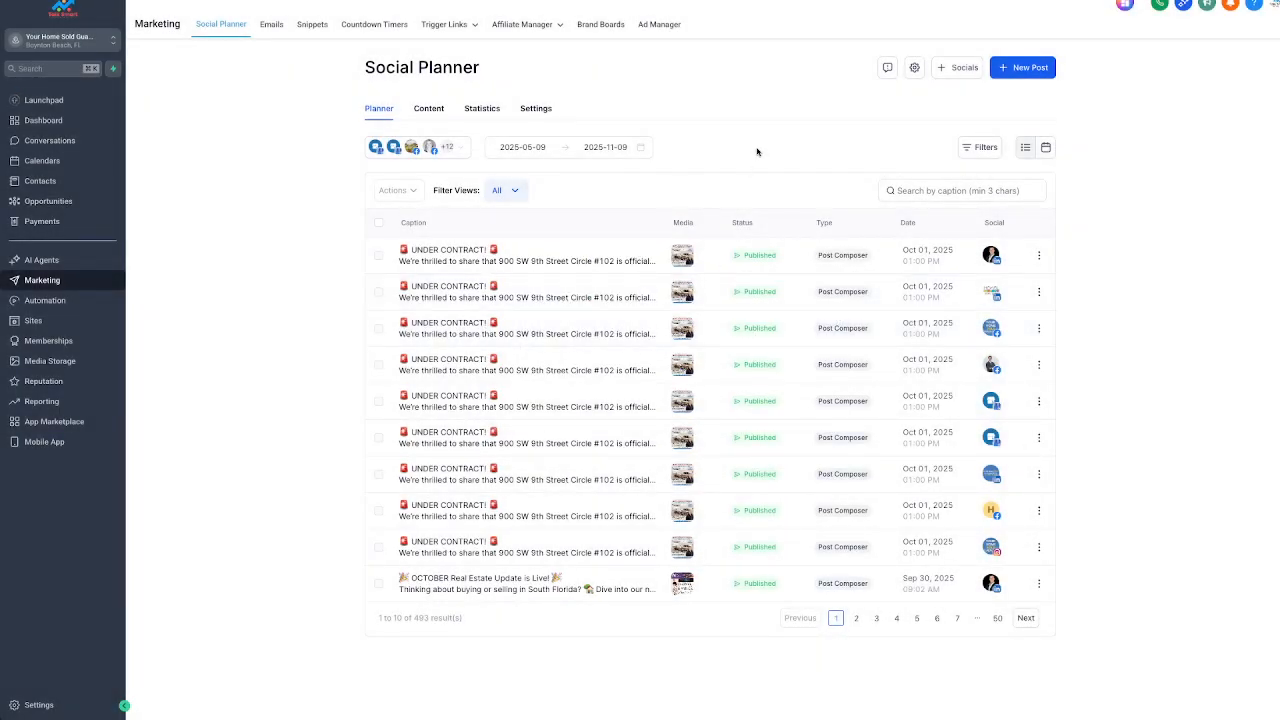
# Step: Start a new social post from scratch and open the list of accounts to post to
pyautogui.click(1028, 70)
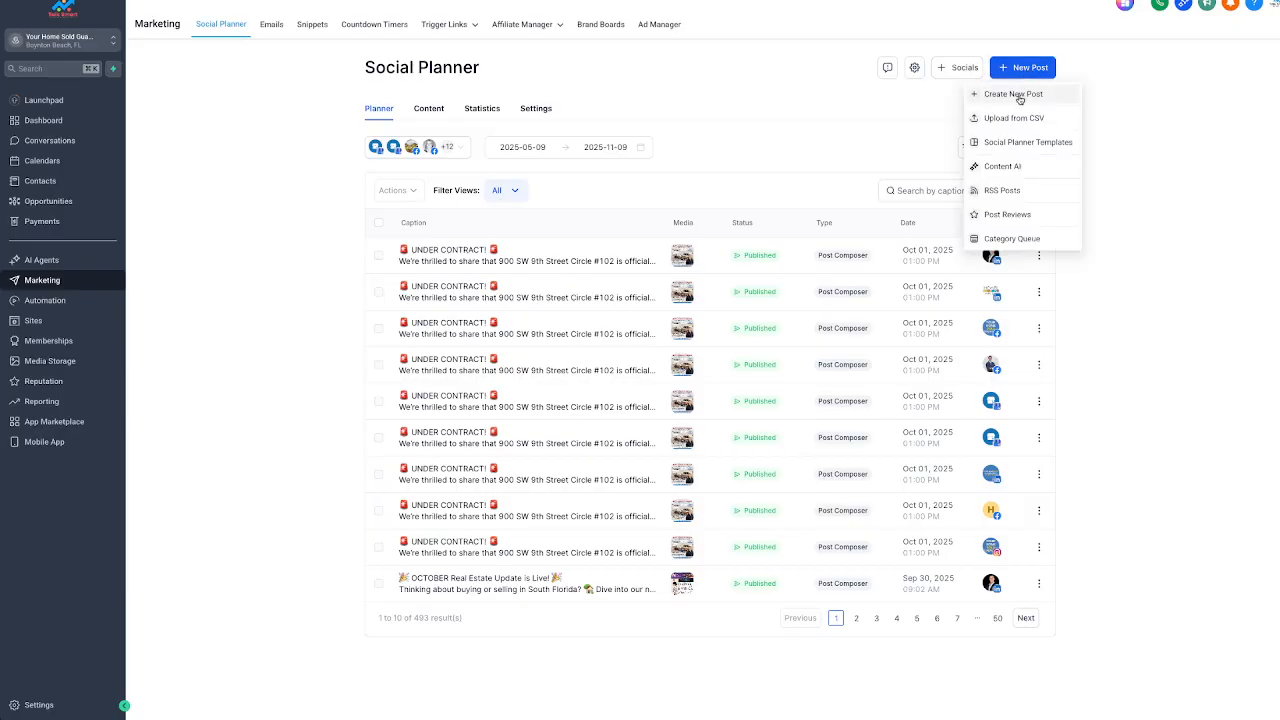
pyautogui.click(1019, 99)
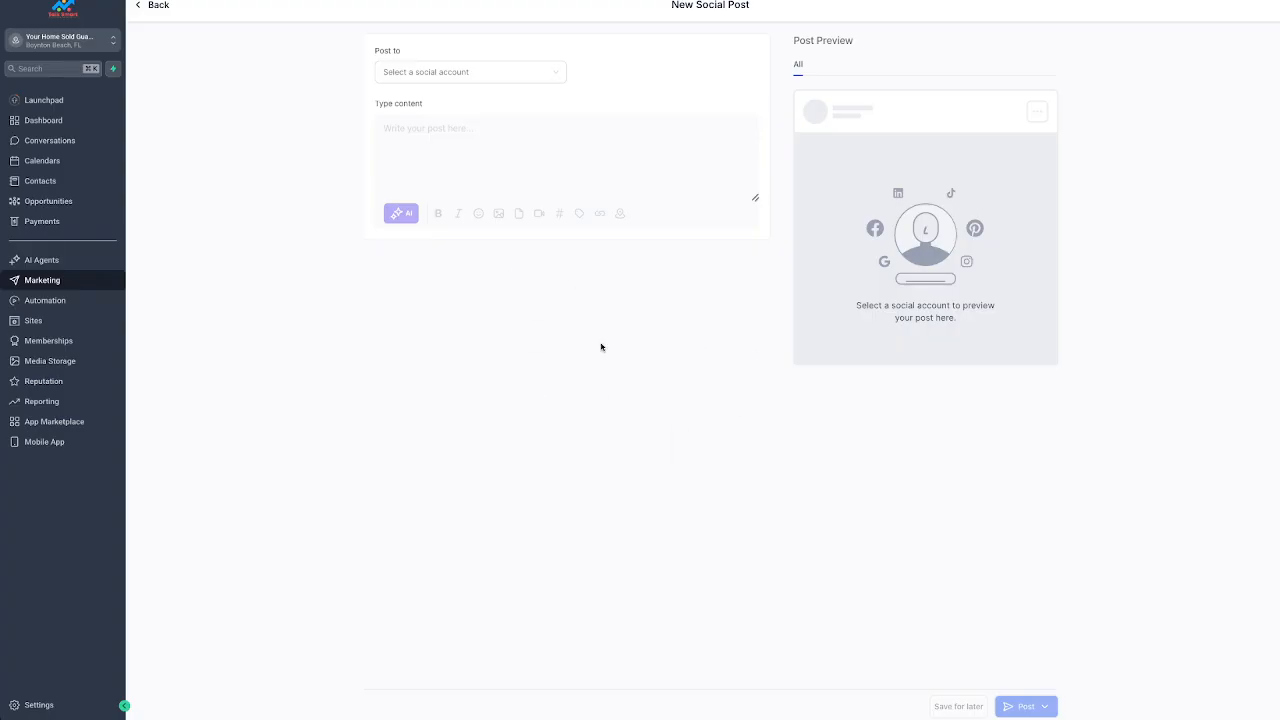
pyautogui.click(417, 72)
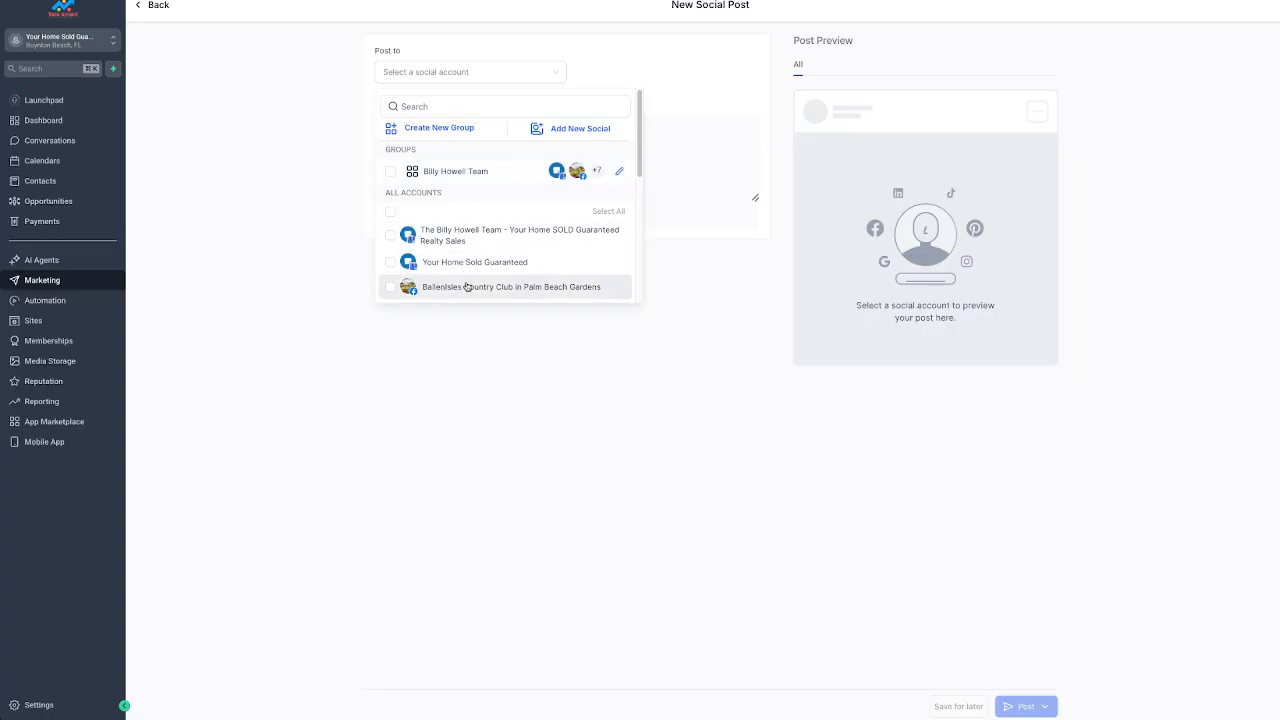
# Step: Look through the available social accounts and the members of the existing account group without changing the group
pyautogui.scroll(-1, 409, 250)
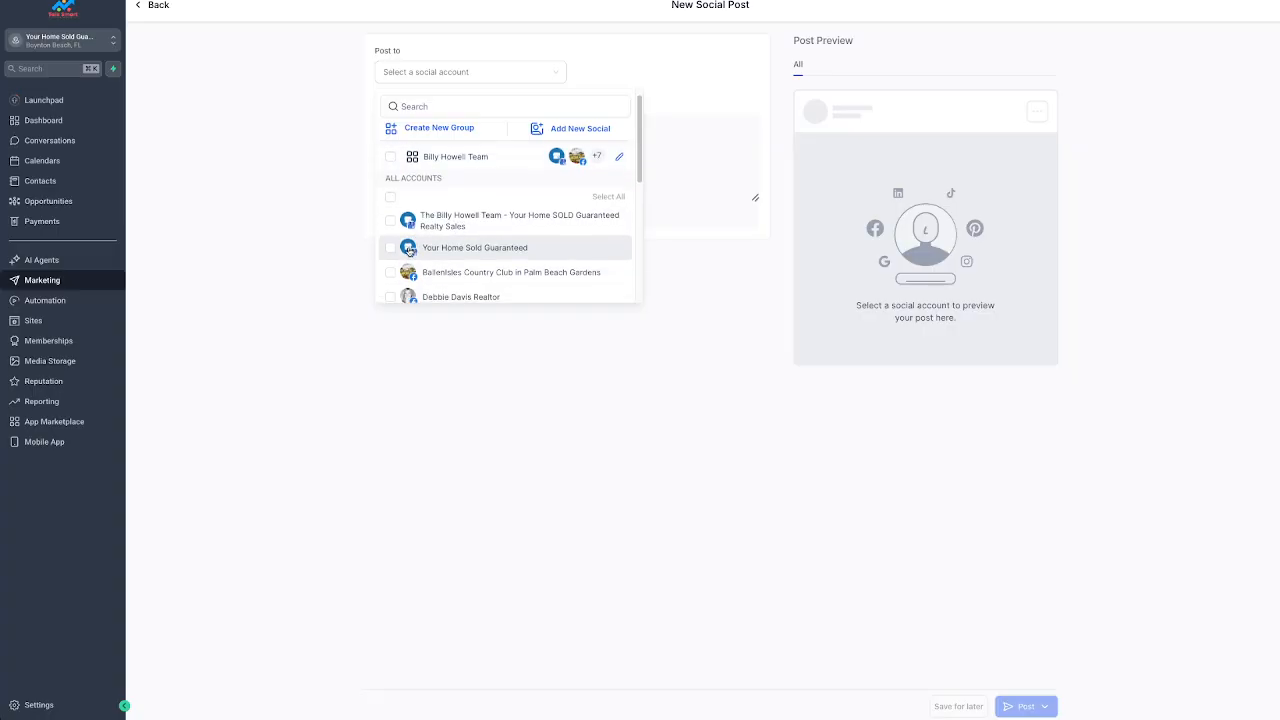
pyautogui.scroll(-5, 409, 250)
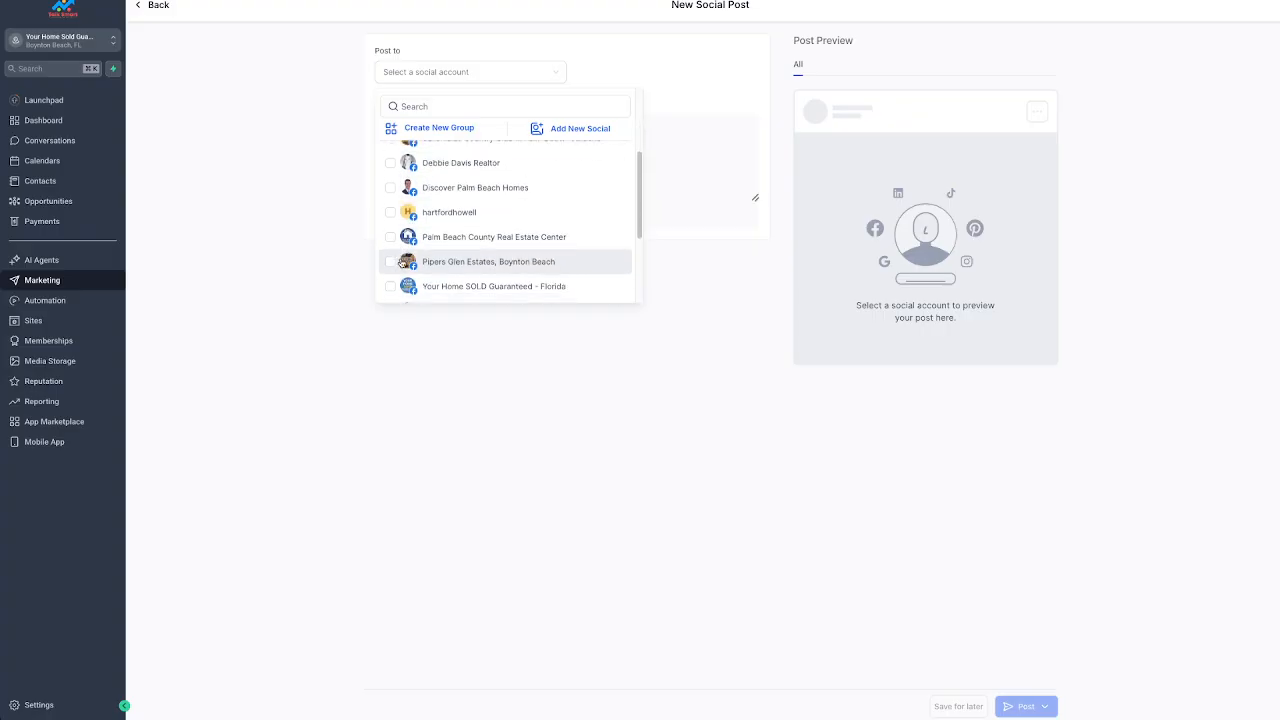
pyautogui.scroll(-5, 402, 262)
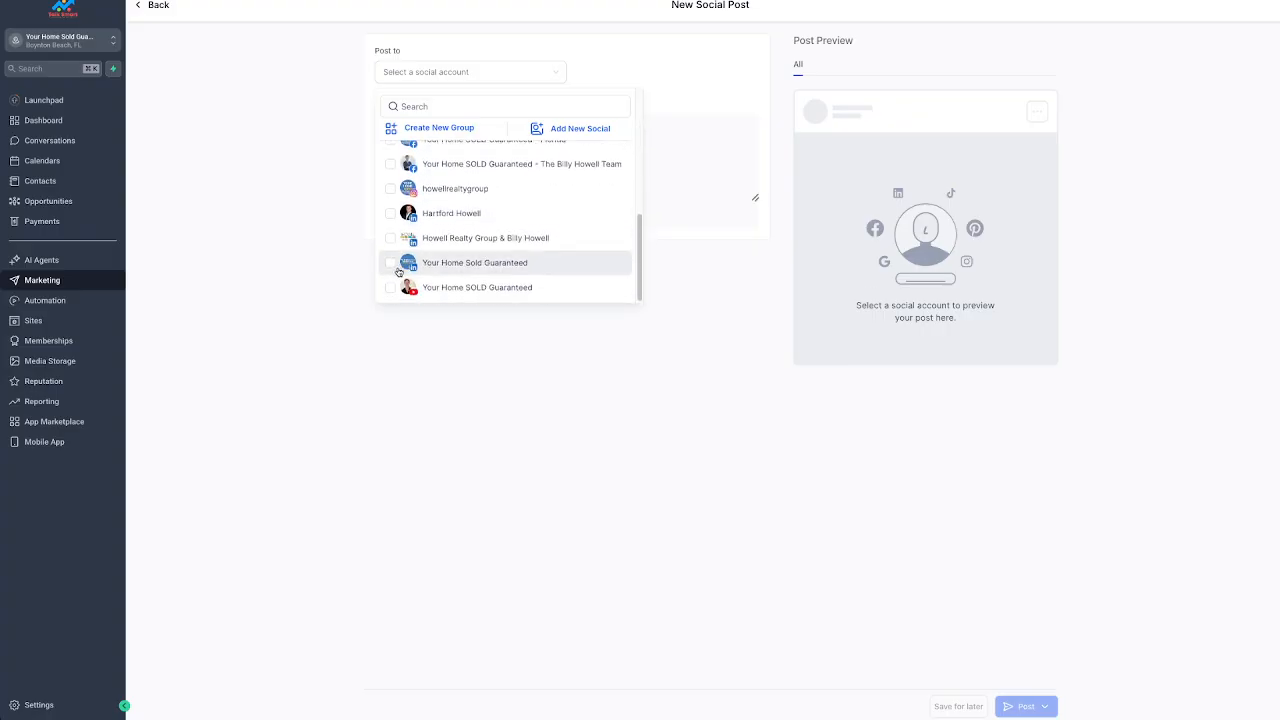
pyautogui.scroll(10, 399, 272)
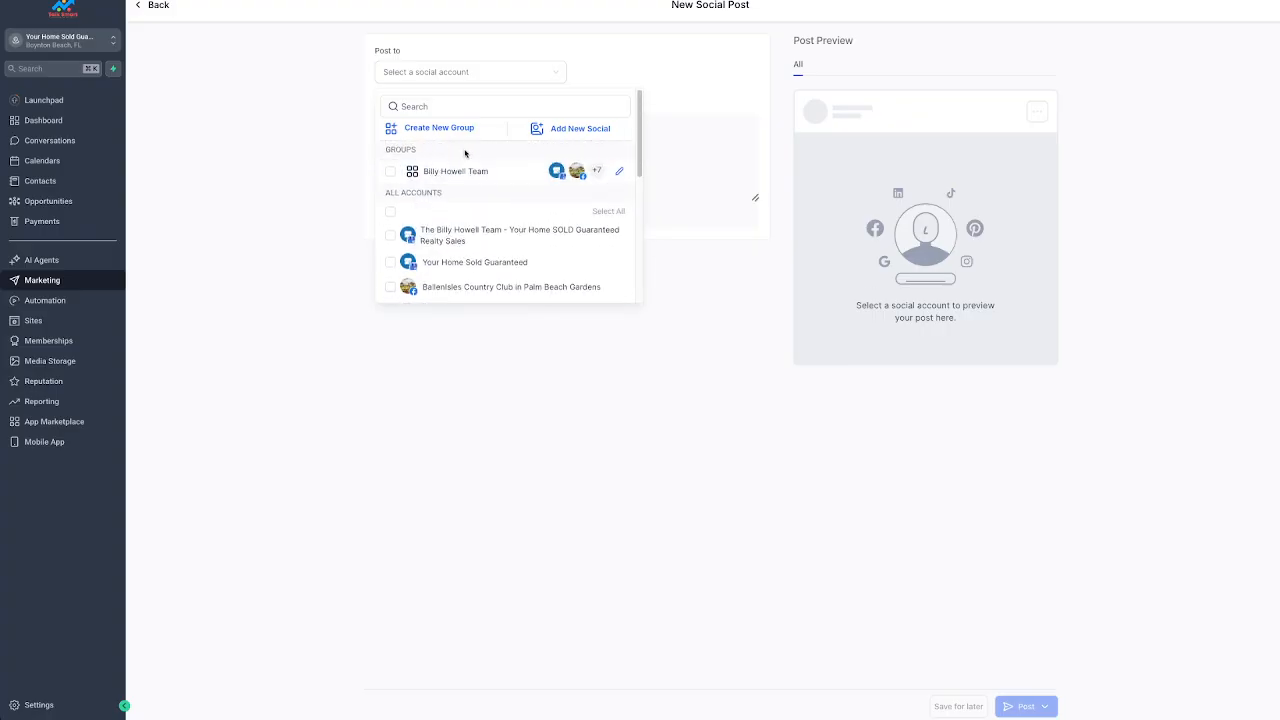
pyautogui.click(619, 173)
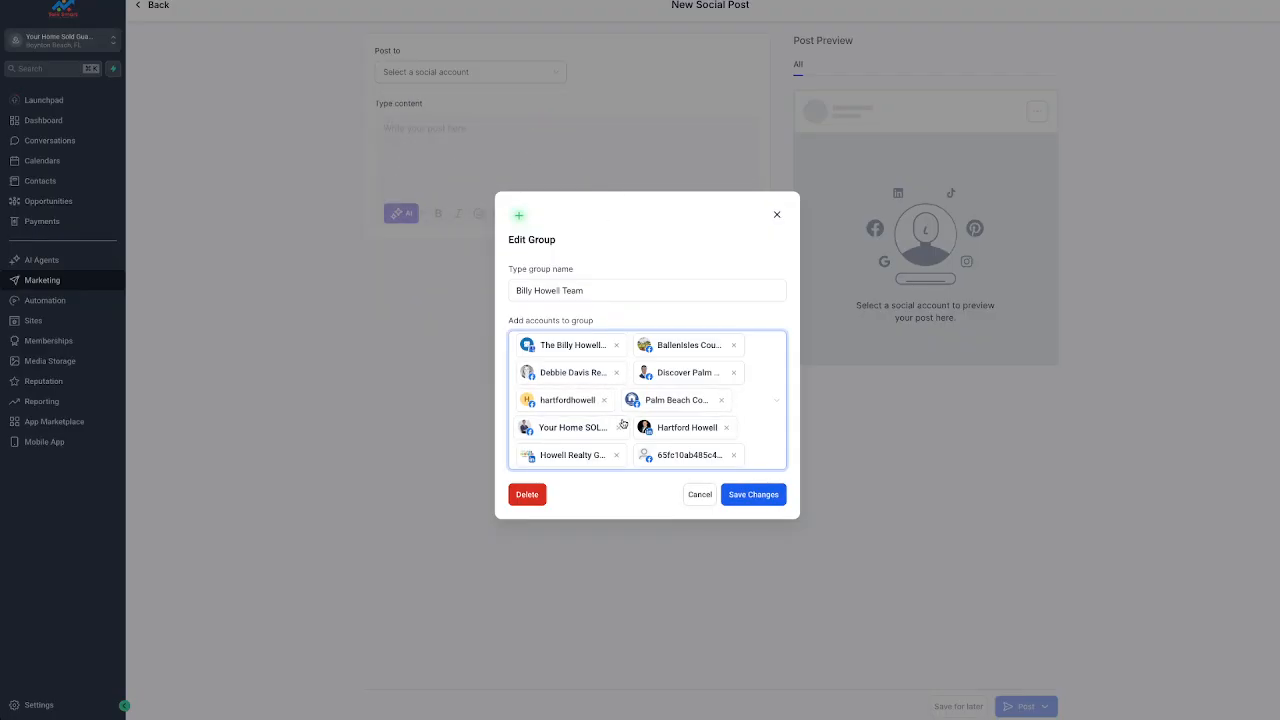
pyautogui.click(700, 495)
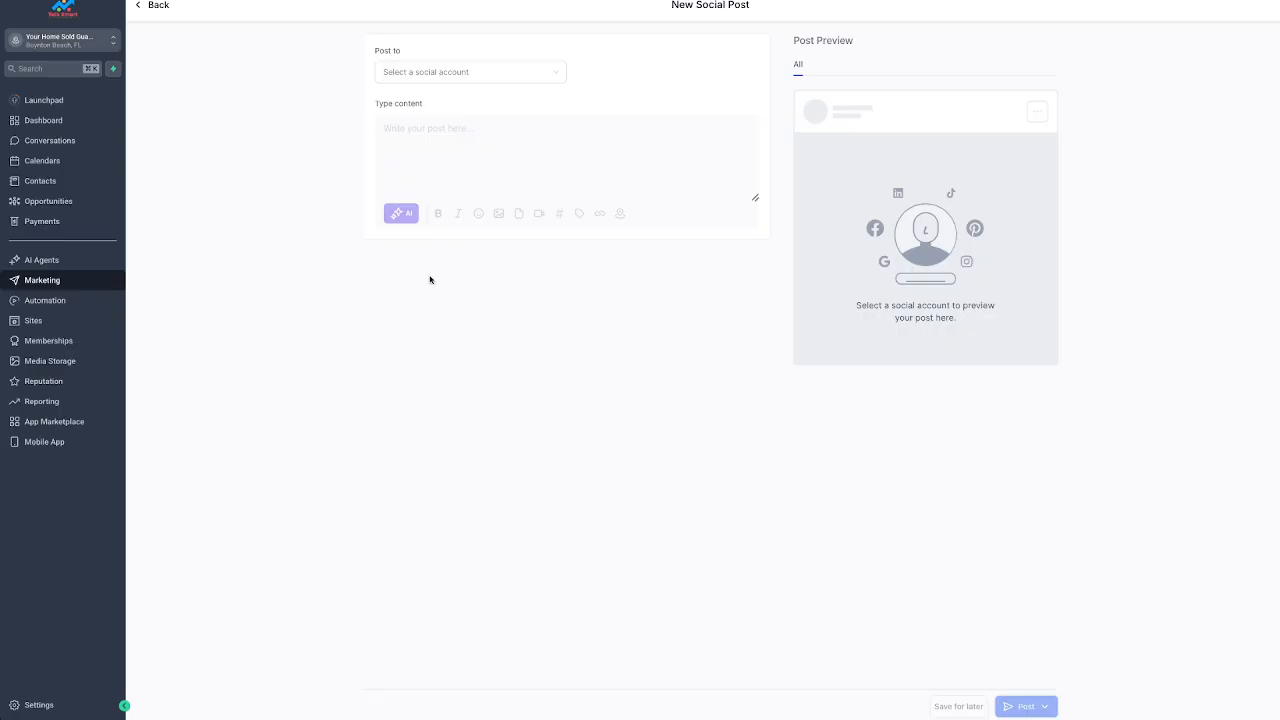
# Step: Choose the existing account group as the destination for the new post
pyautogui.click(458, 74)
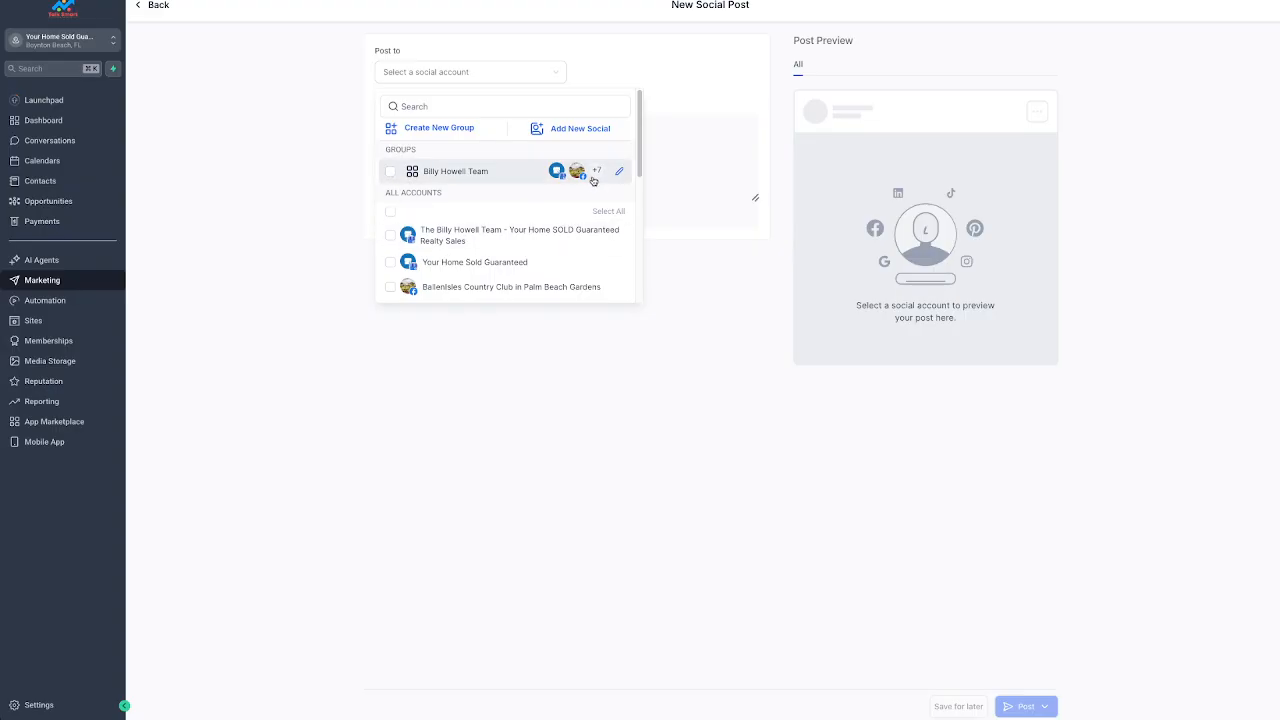
pyautogui.click(390, 171)
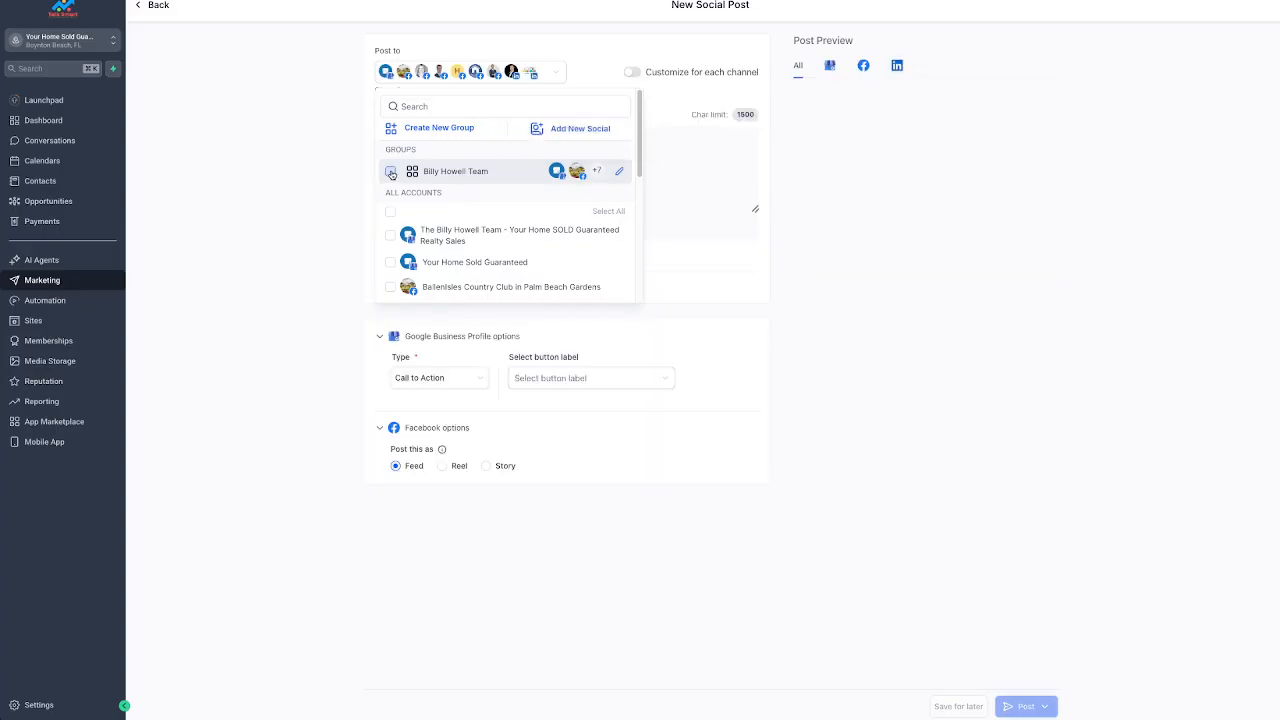
pyautogui.click(530, 558)
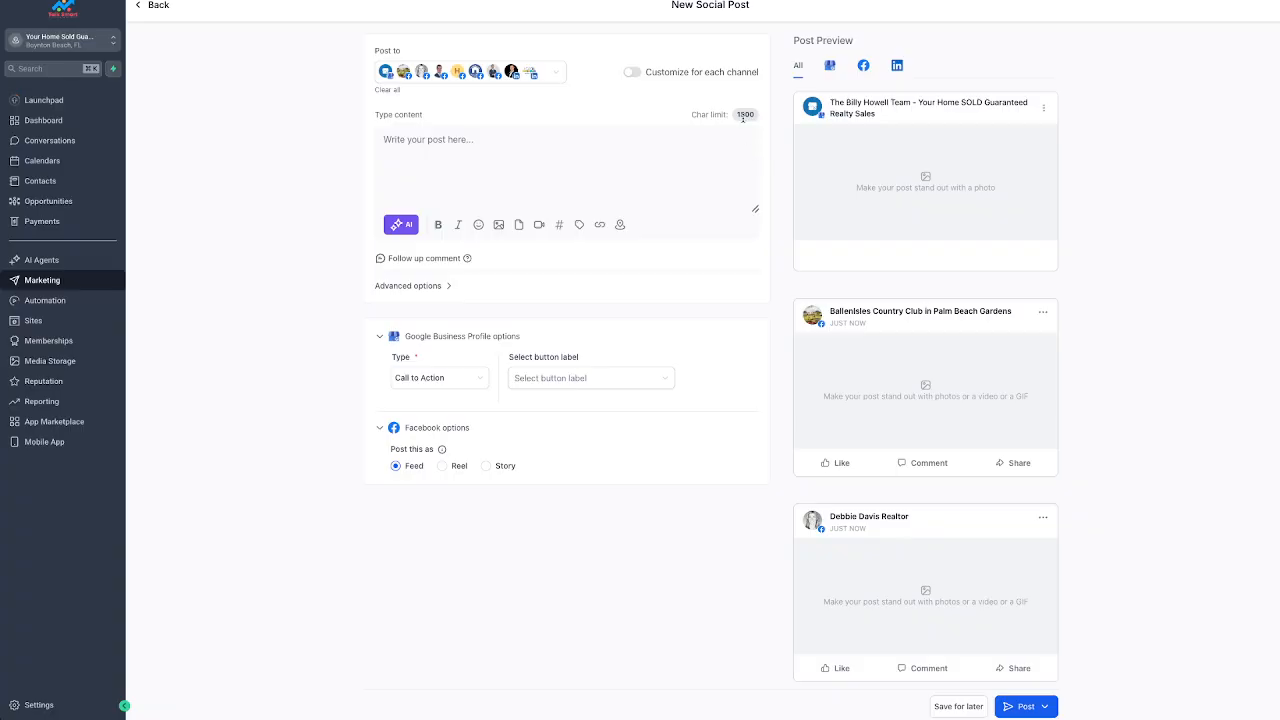
# Step: Enable customization for each channel, check the LinkedIn, Facebook and Google Business Profile versions, and disable it again
pyautogui.click(630, 74)
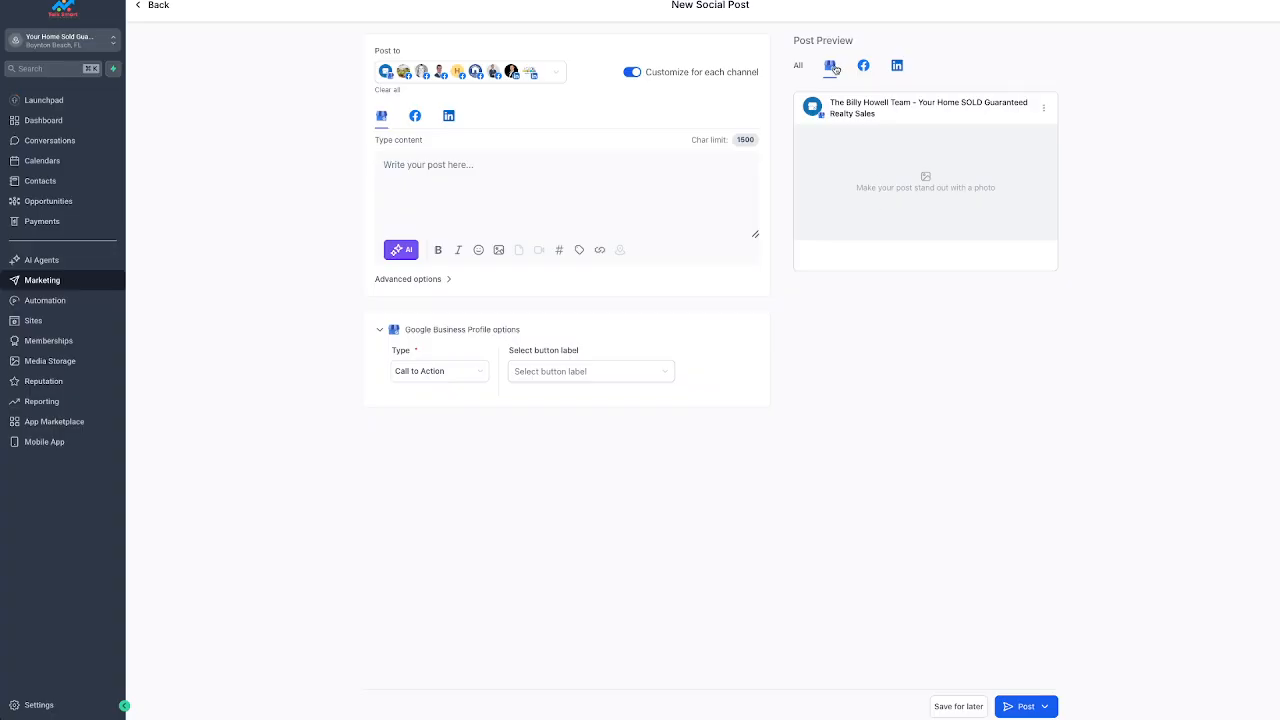
pyautogui.click(898, 67)
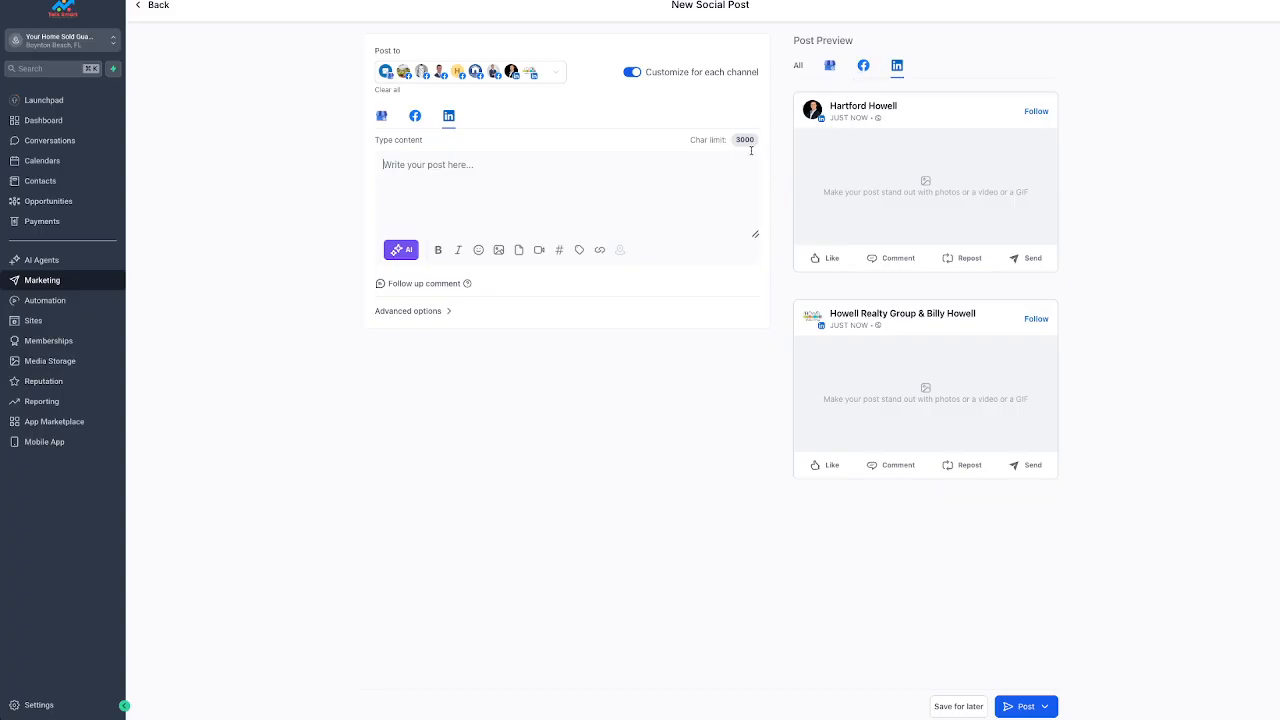
pyautogui.click(863, 66)
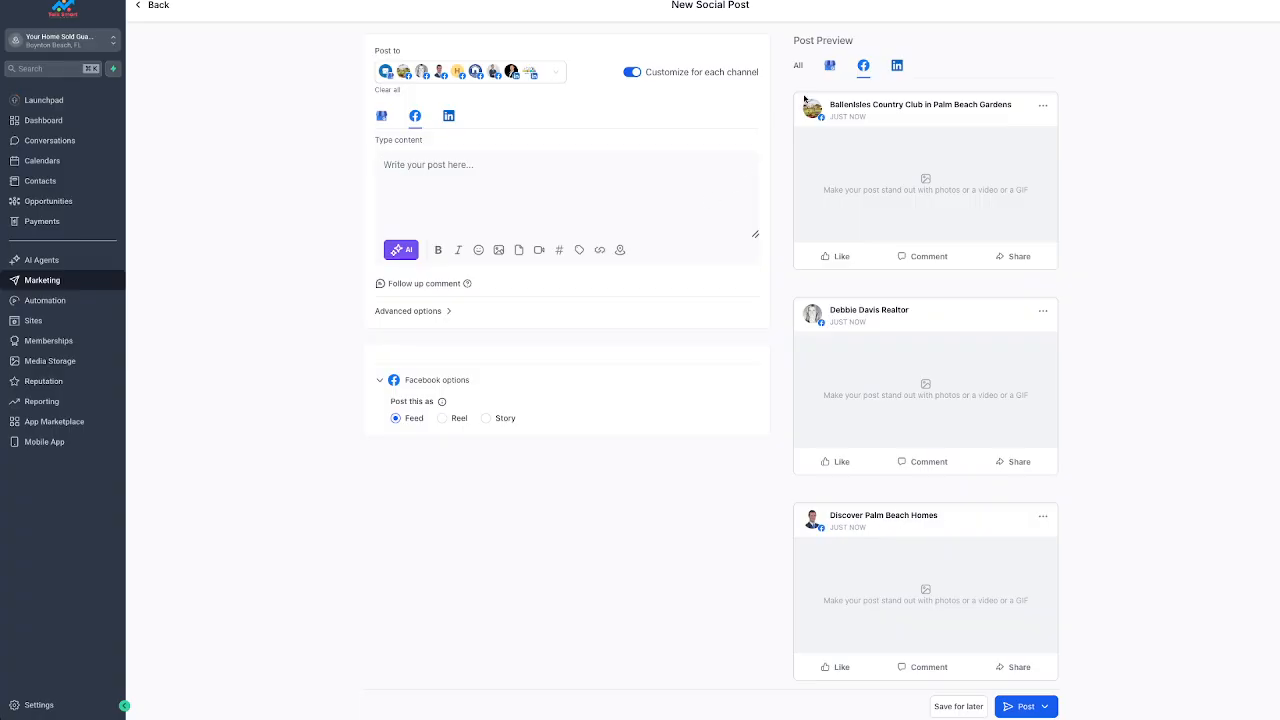
pyautogui.click(830, 66)
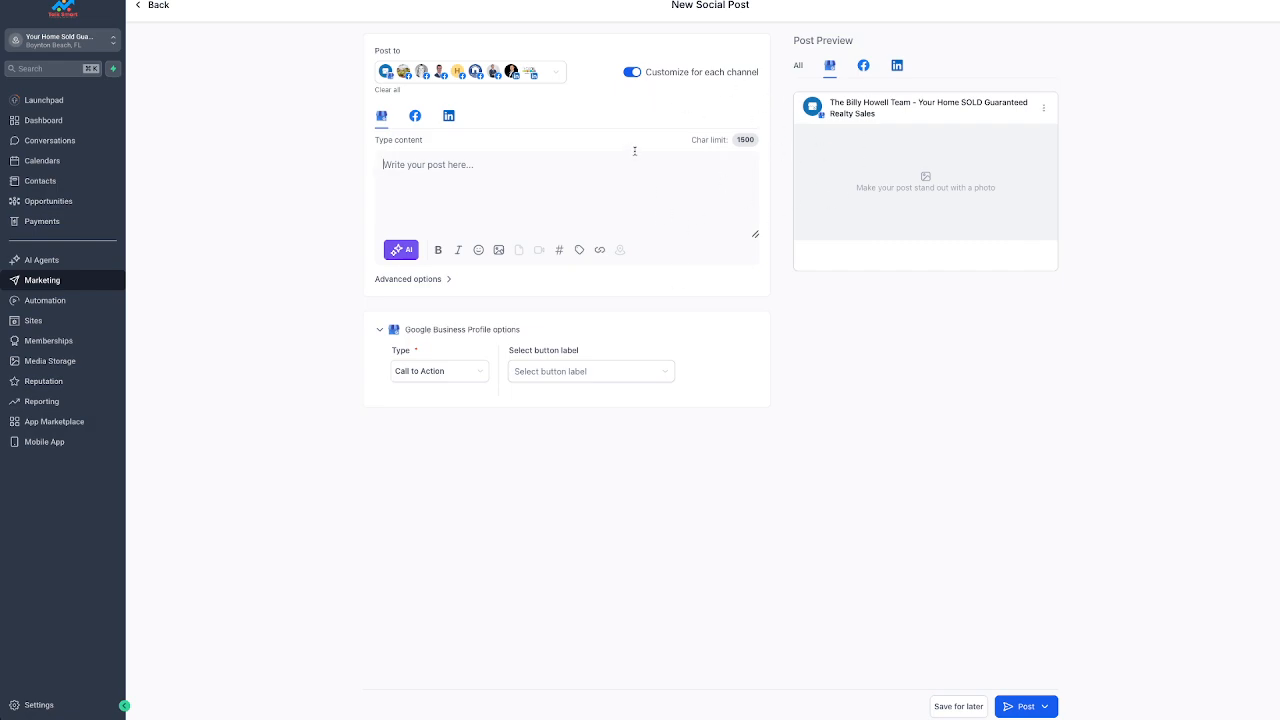
pyautogui.click(633, 73)
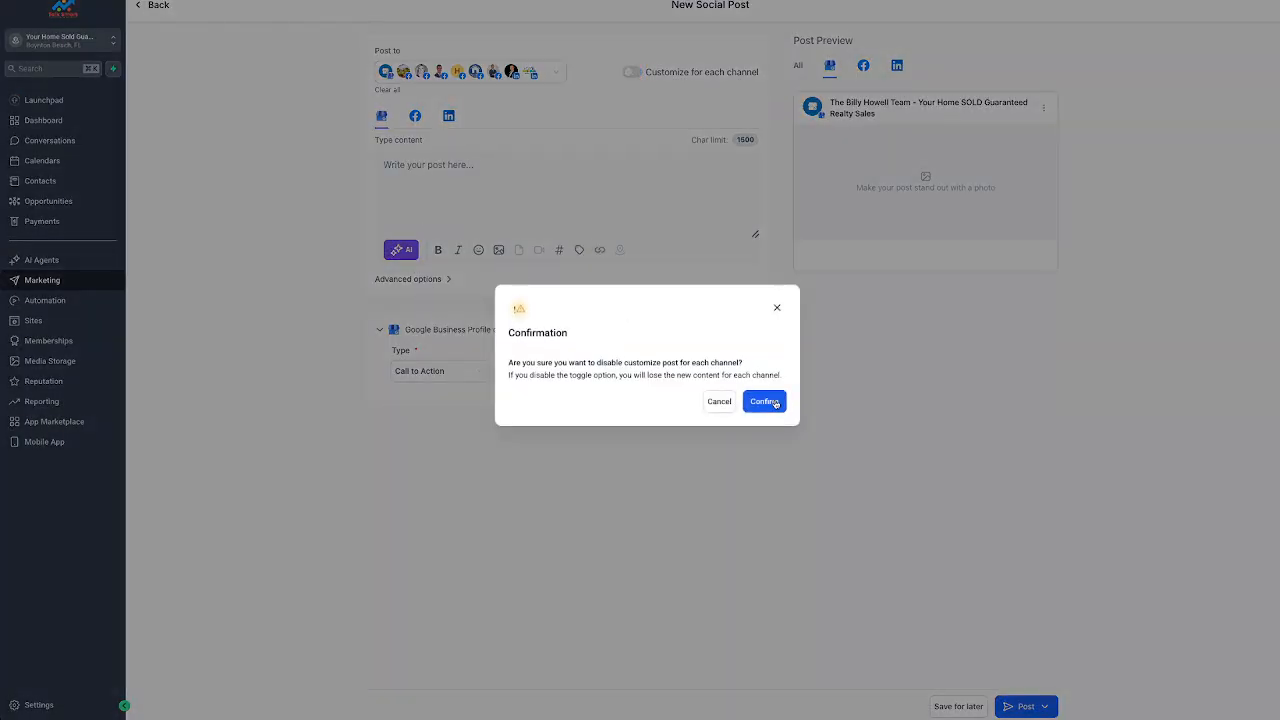
pyautogui.click(764, 402)
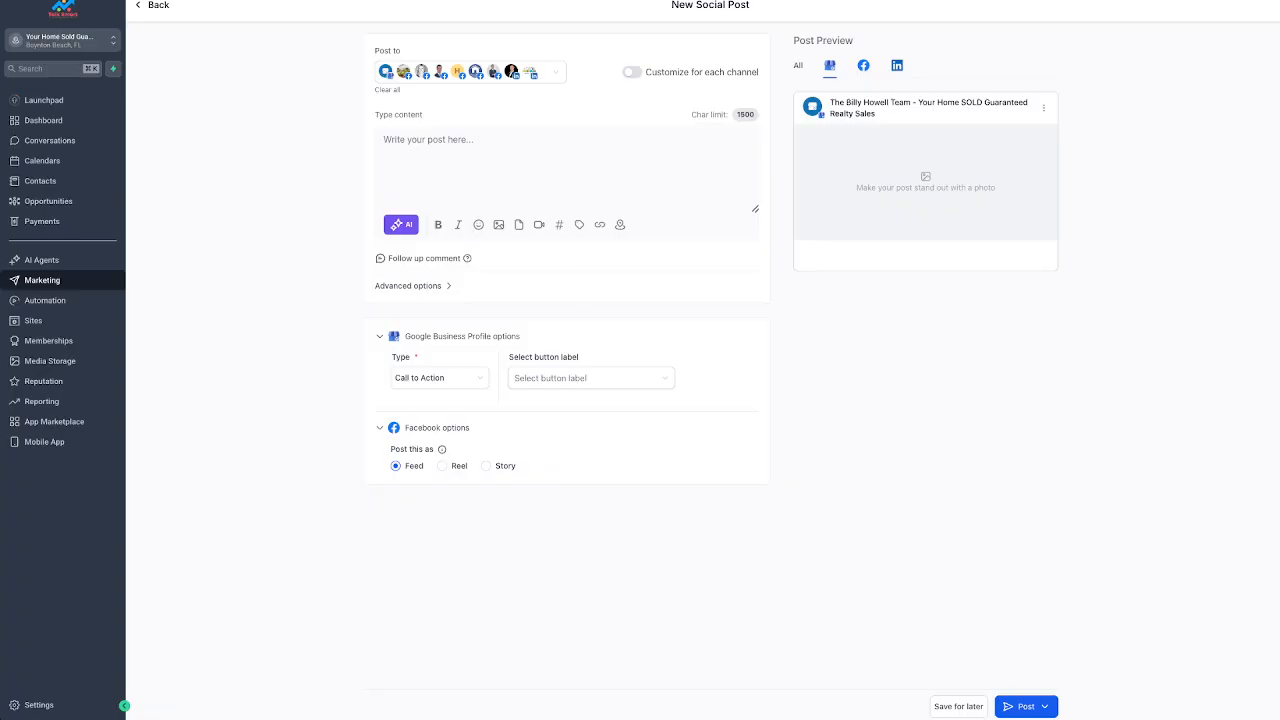
# Step: Browse media storage for a post image, going to the Just Sold folder inside Social Media Posts - Calendar
pyautogui.click(501, 227)
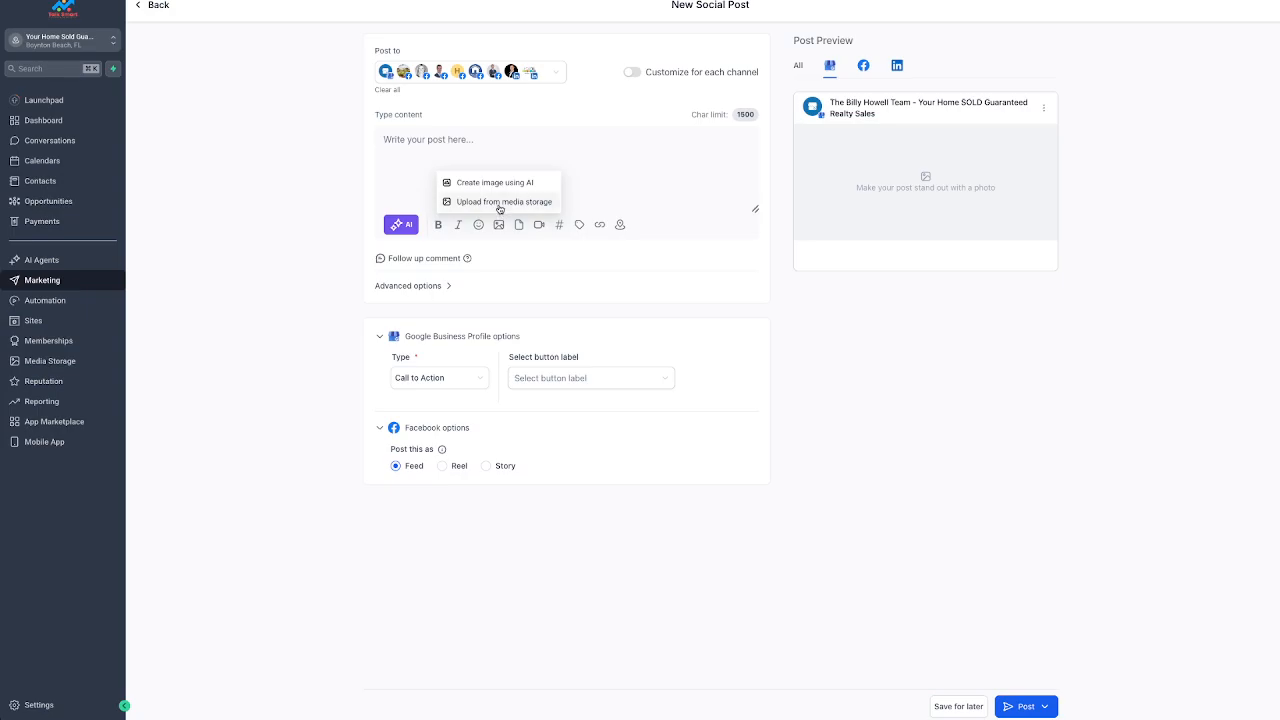
pyautogui.click(500, 206)
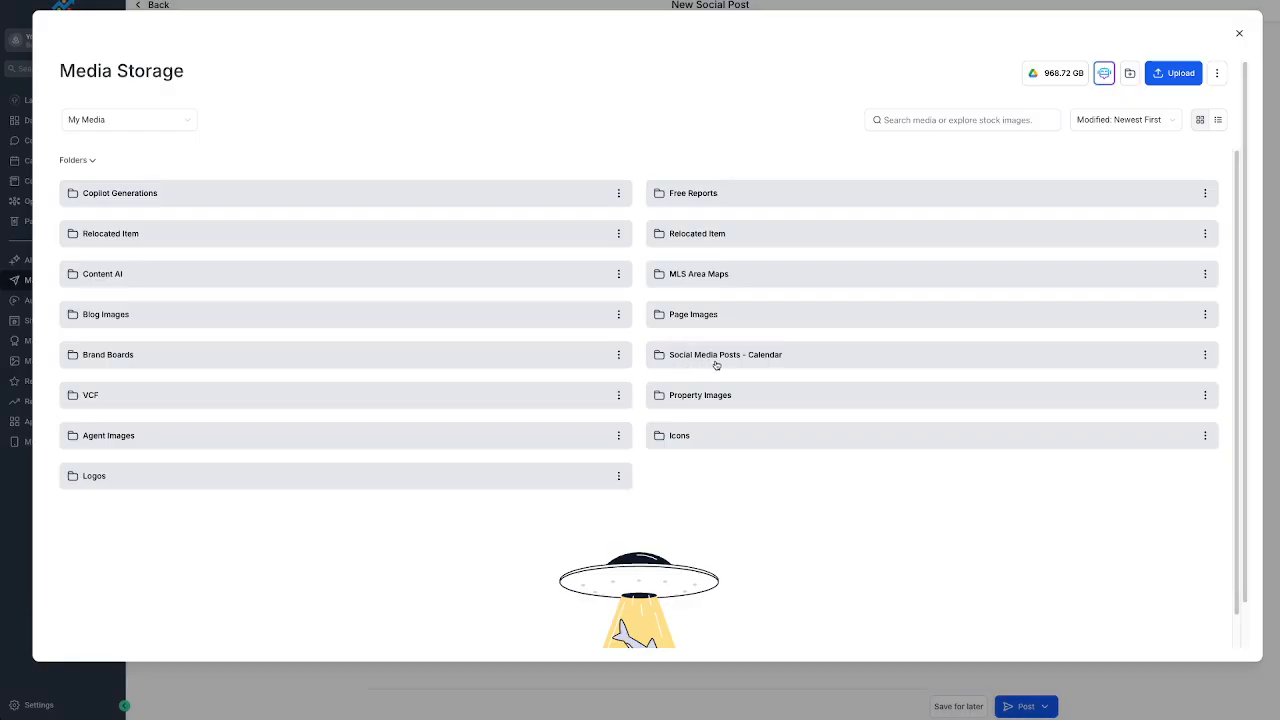
pyautogui.click(776, 358)
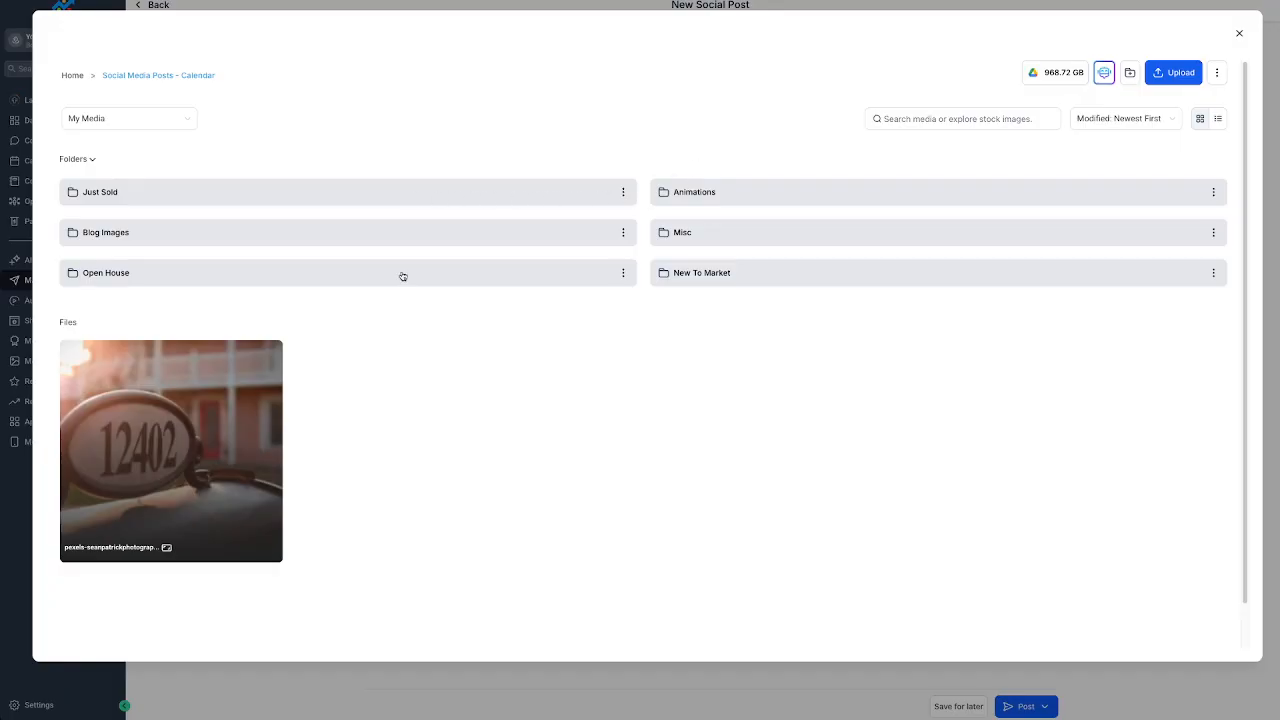
pyautogui.click(131, 195)
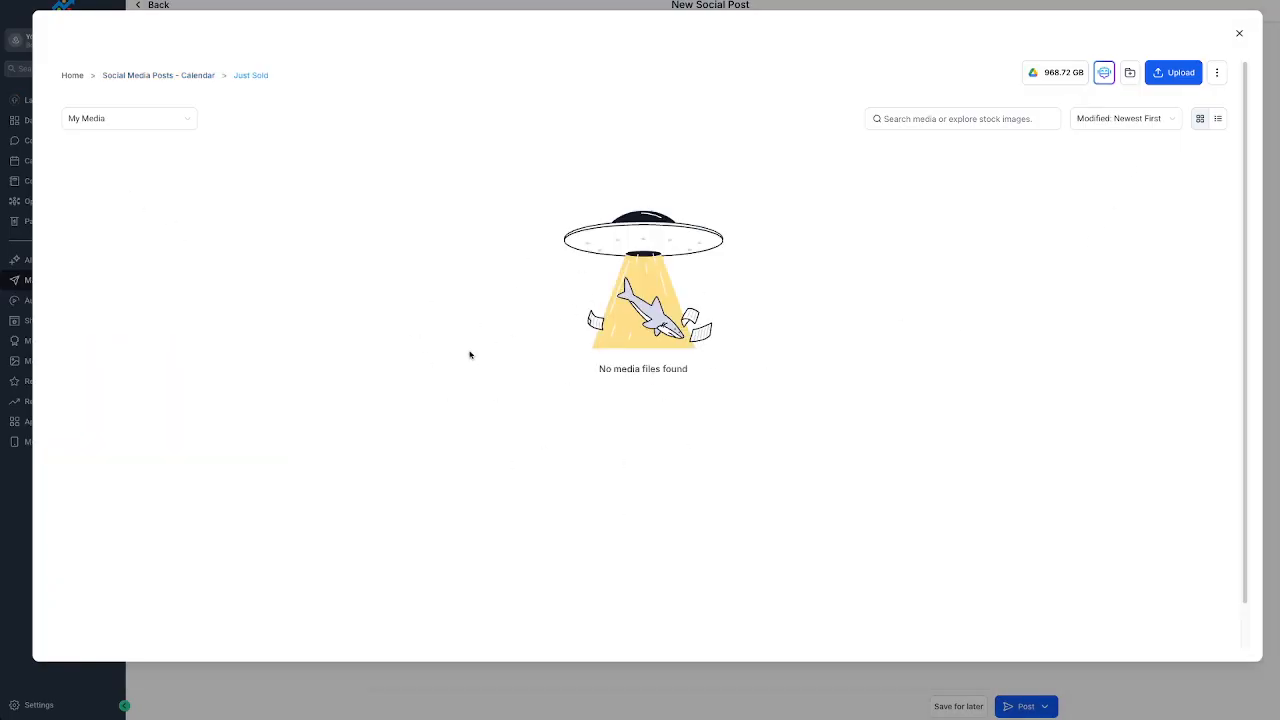
# Step: Upload 900SOLD.jpg from the Social folder in Downloads into the Just Sold media folder
pyautogui.click(1176, 77)
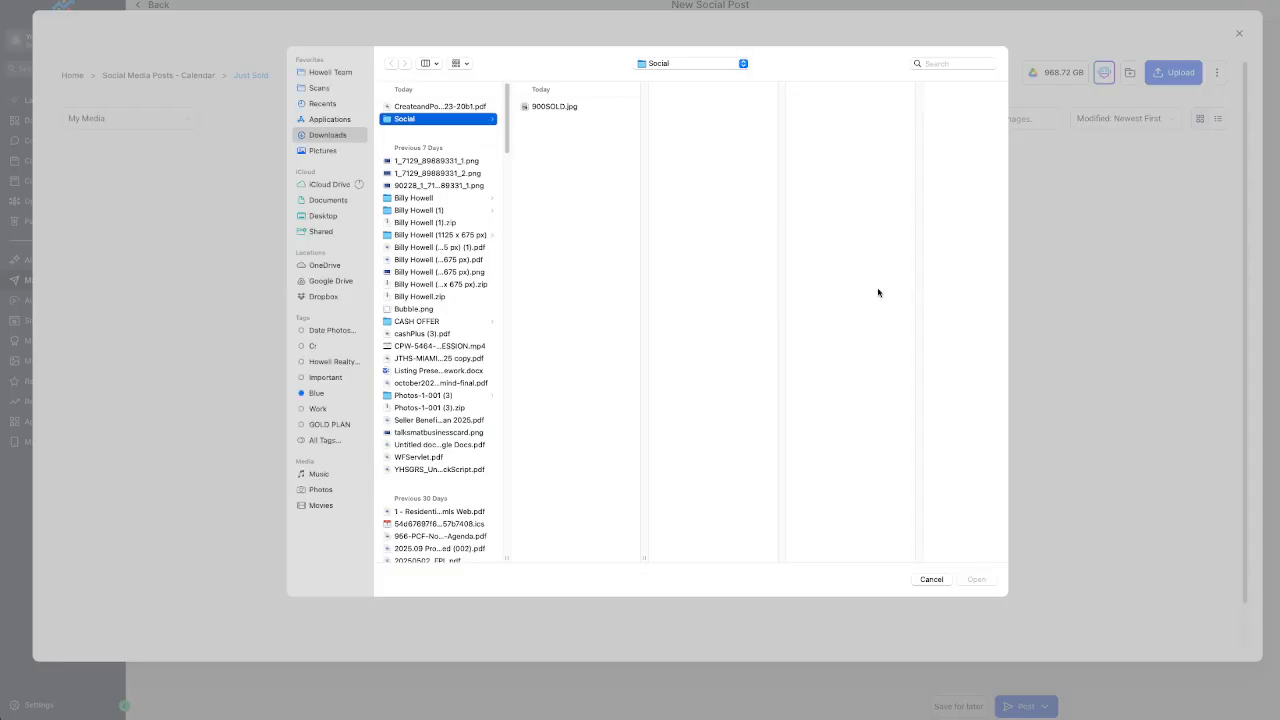
pyautogui.click(531, 108)
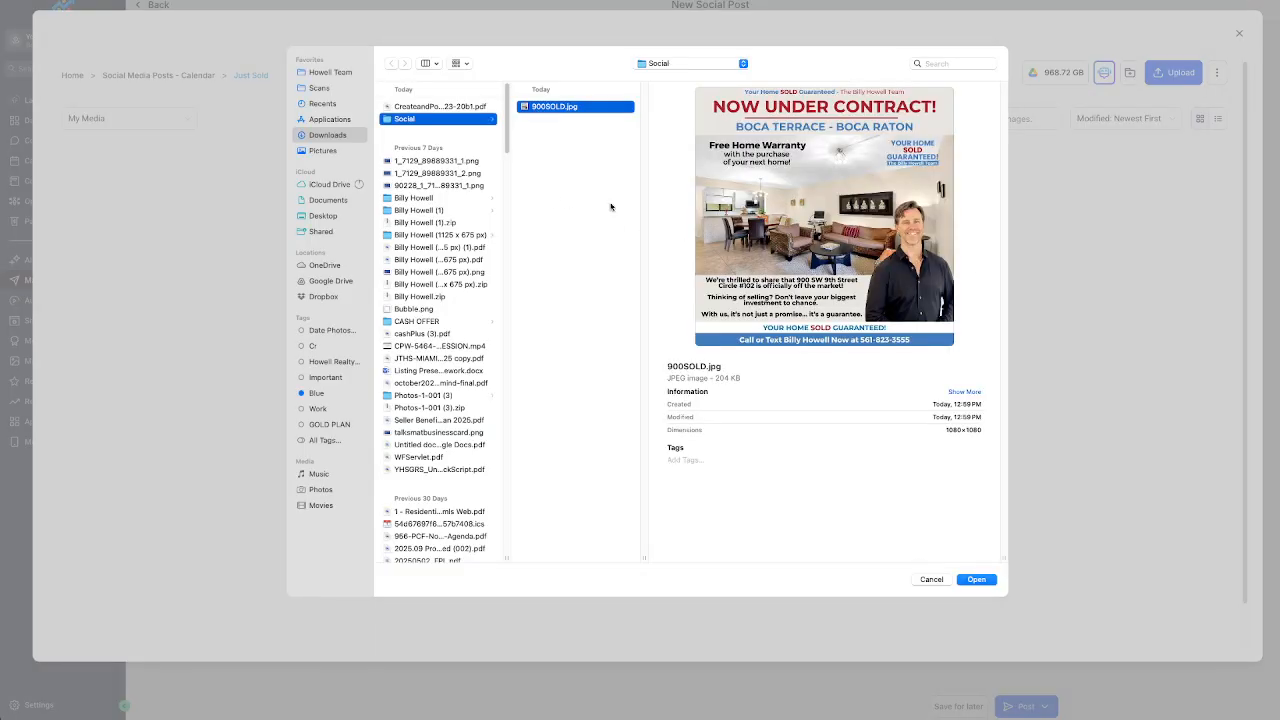
pyautogui.click(976, 577)
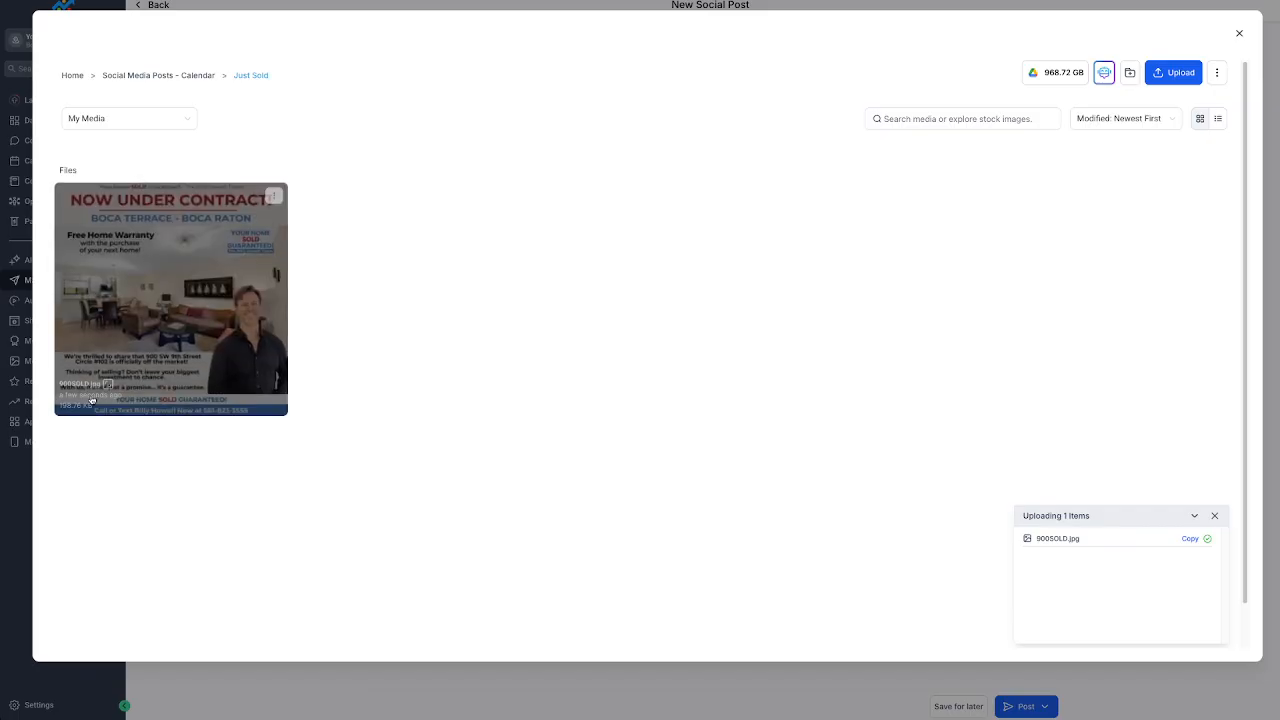
pyautogui.click(272, 197)
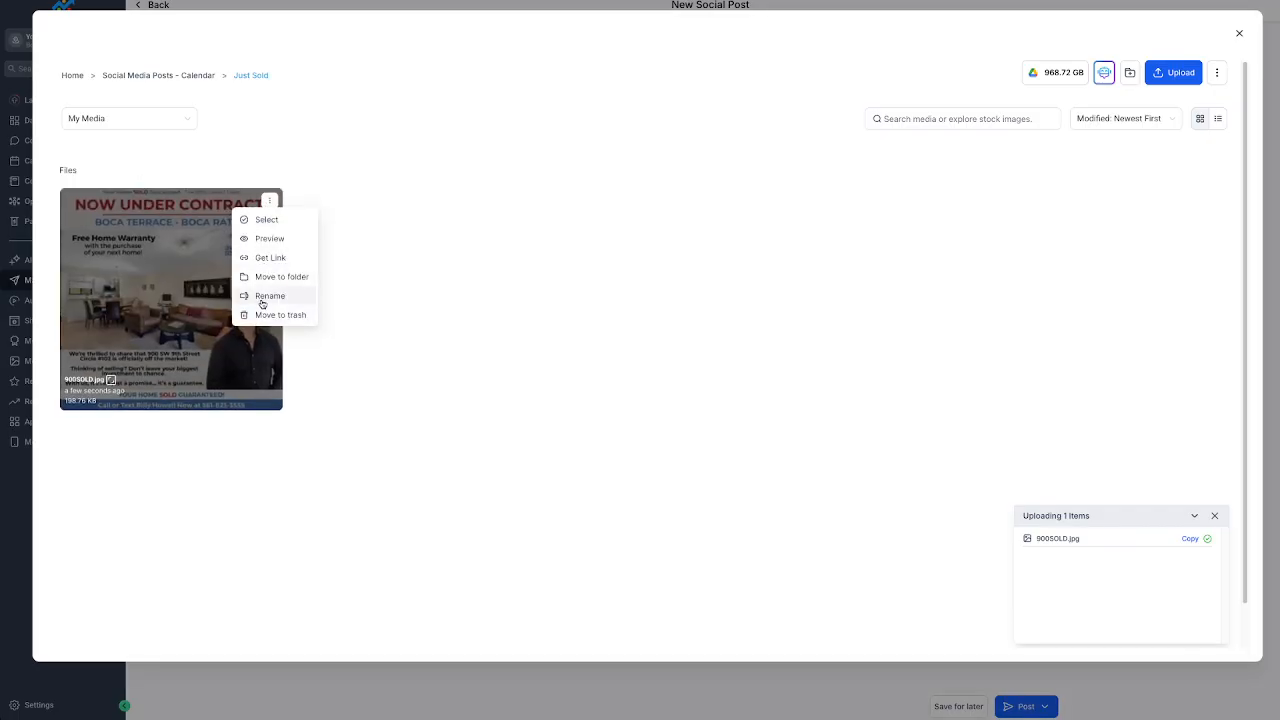
pyautogui.click(262, 299)
pyautogui.click(547, 366)
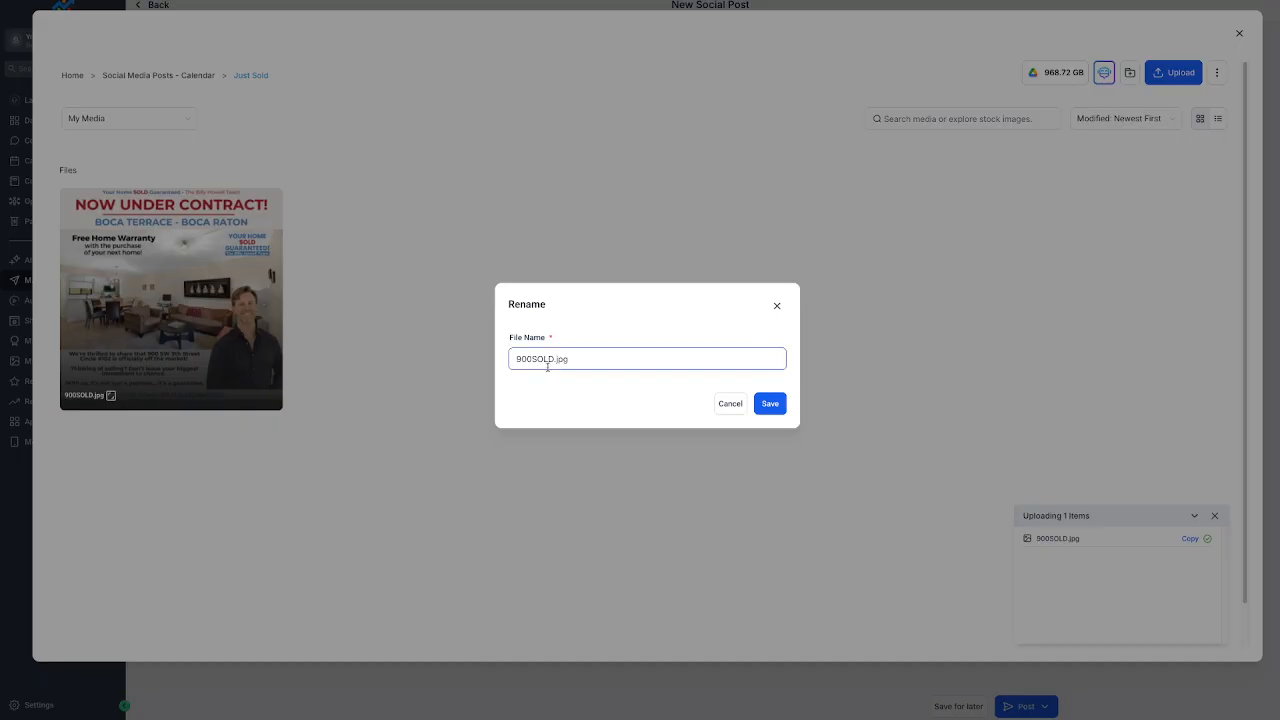
pyautogui.click(774, 410)
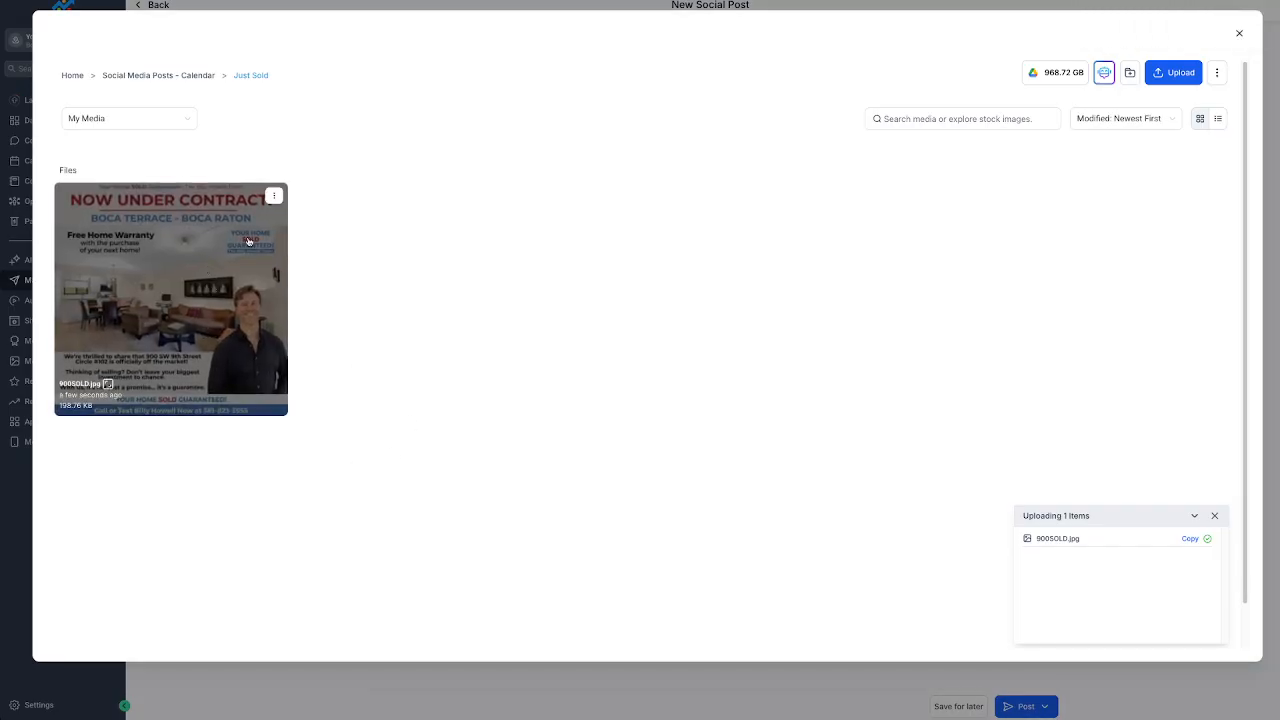
# Step: Attach the uploaded 900SOLD.jpg image from the Just Sold folder to the new post
pyautogui.click(271, 199)
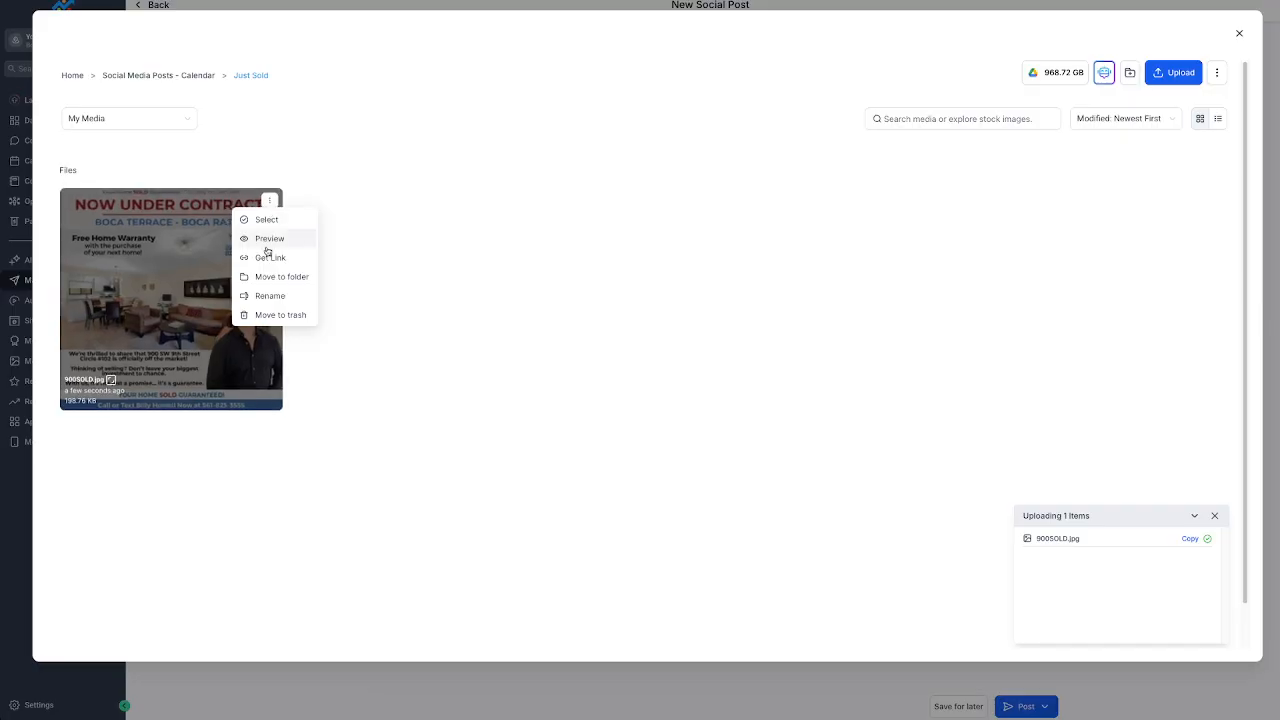
pyautogui.click(162, 261)
pyautogui.doubleClick(163, 261)
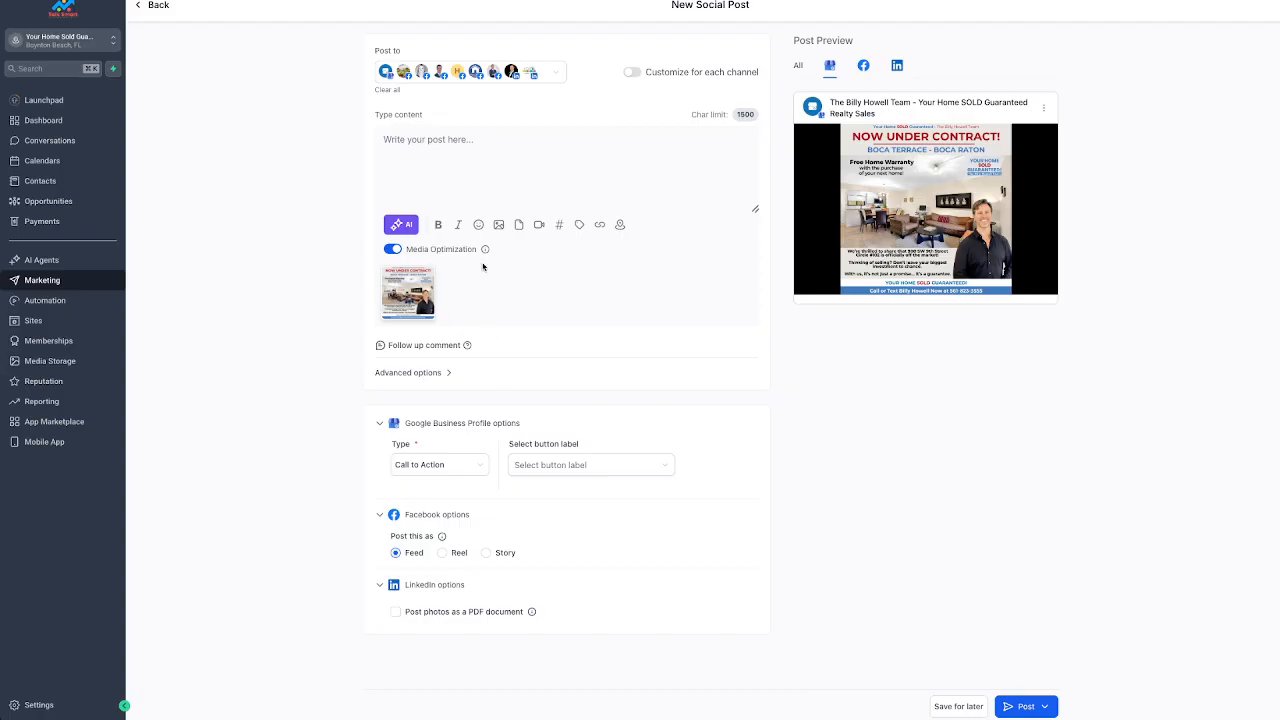
pyautogui.moveTo(482, 251)
pyautogui.write('fshdfkjshdfkjshsdgfjkh')
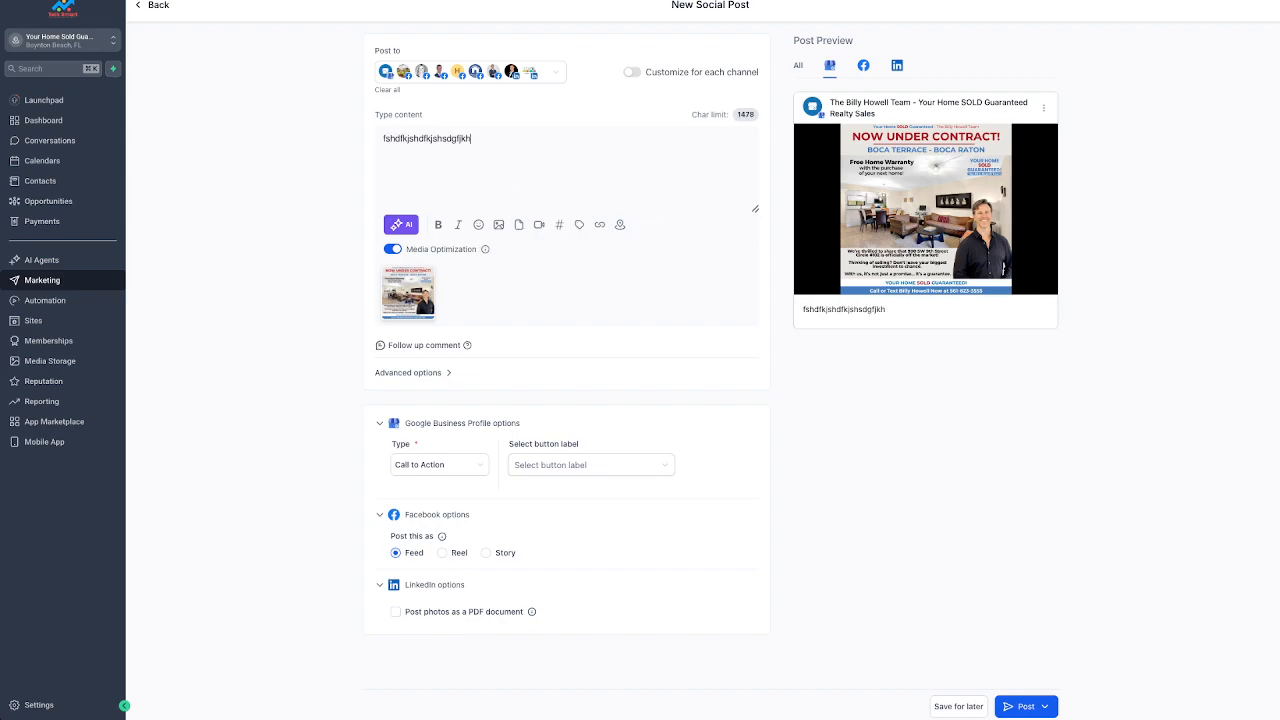
pyautogui.hotkey('ctrl', 'a')
pyautogui.press('BackSpace')
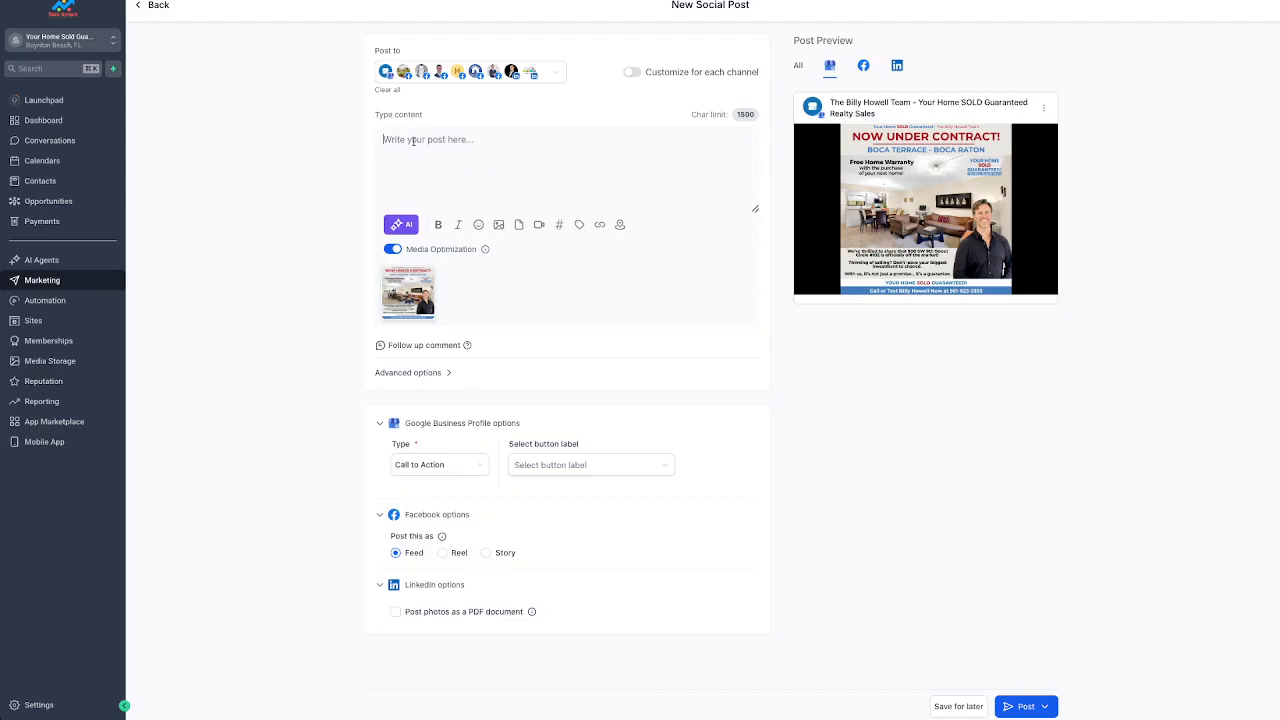
# Step: Paste the prepared under-contract caption into the post content and make its UNDER CONTRACT! heading bold
pyautogui.hotkey('ctrl', 'v')
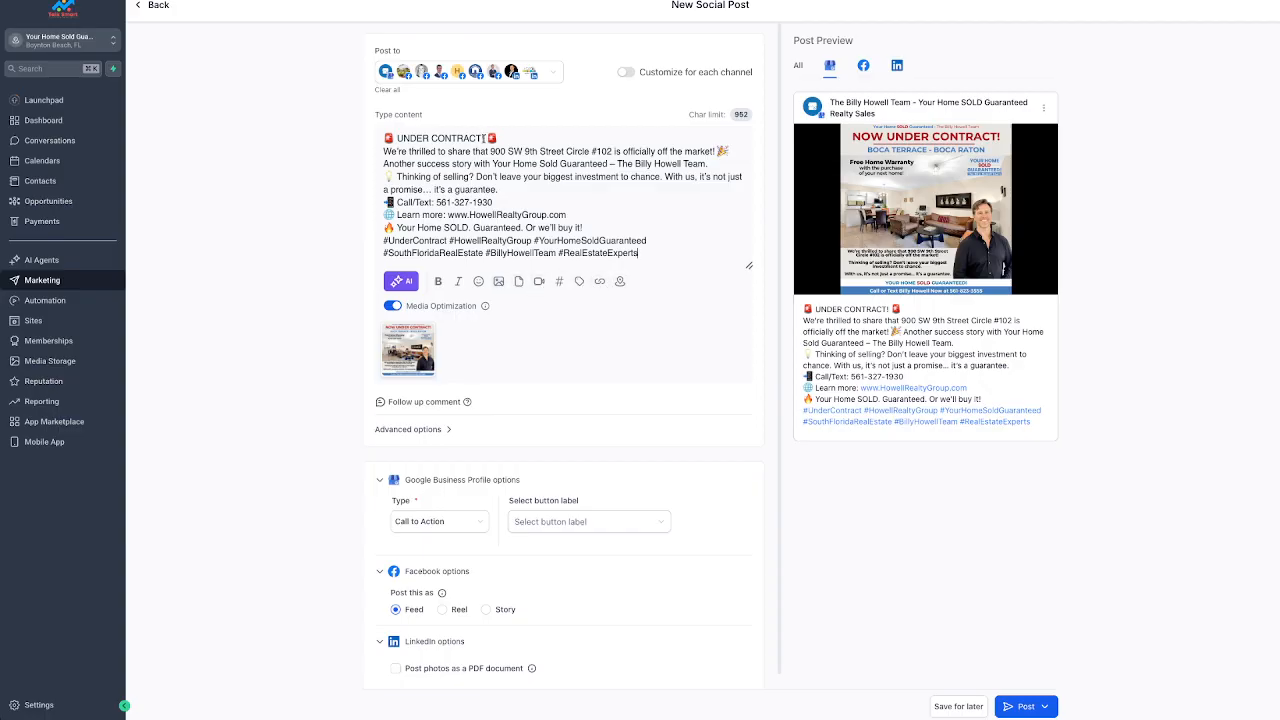
pyautogui.moveTo(484, 138); pyautogui.dragTo(397, 138)
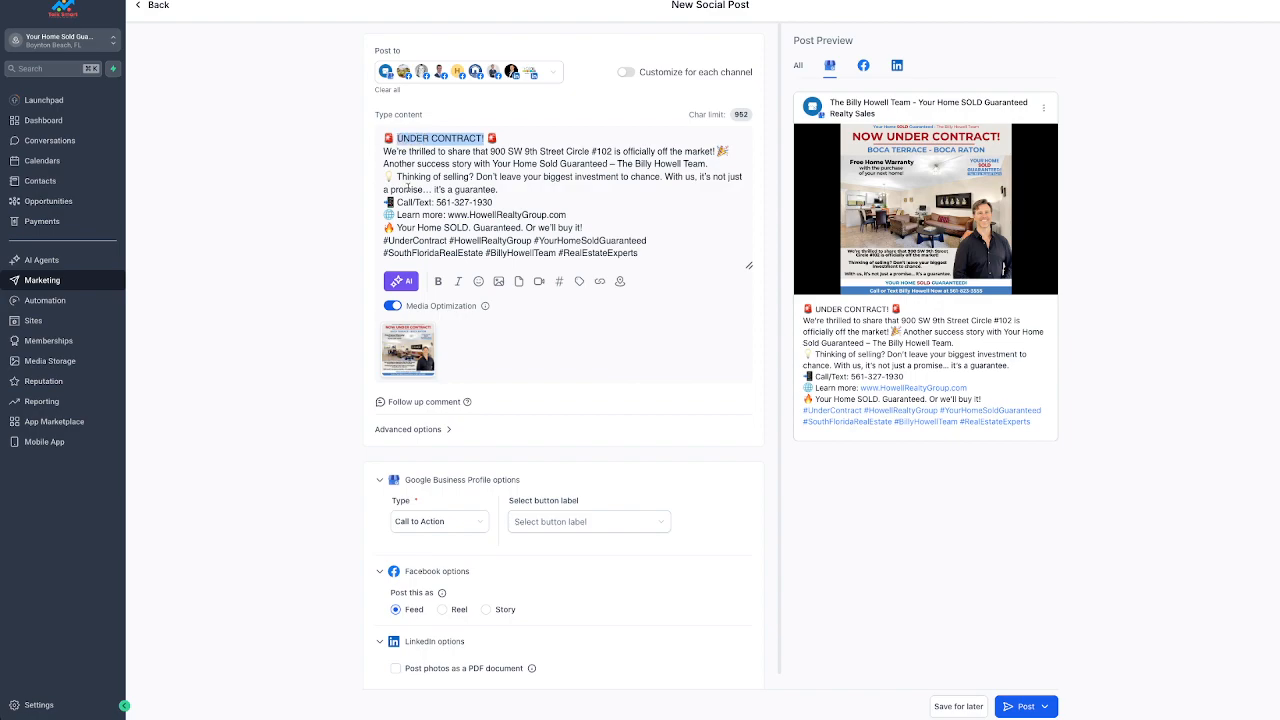
pyautogui.click(438, 281)
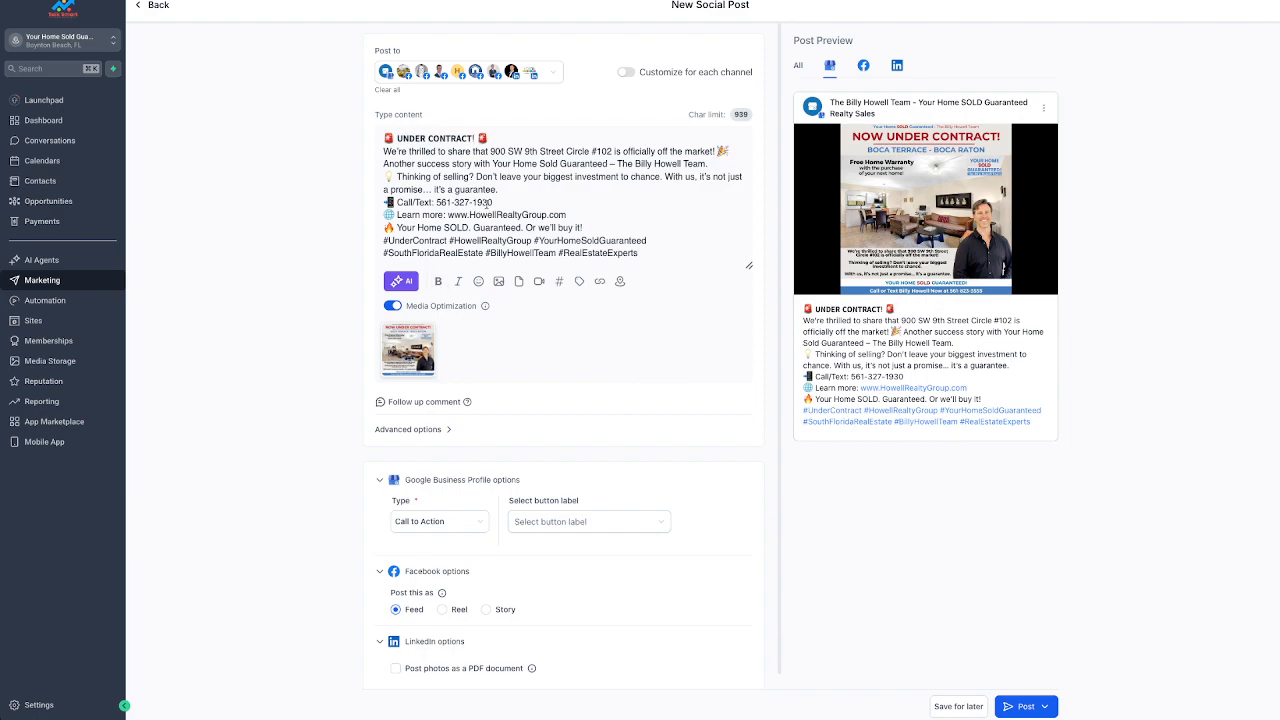
# Step: Replace the ending of the phone number in the caption's Call/Text line with the correct digits
pyautogui.moveTo(498, 202); pyautogui.dragTo(463, 202)
pyautogui.write('823-3555')
pyautogui.moveTo(850, 309); pyautogui.dragTo(881, 309)
# Step: Append the saved hashtag set FloridaRealEstate to the post content and check it in the preview
pyautogui.click(559, 283)
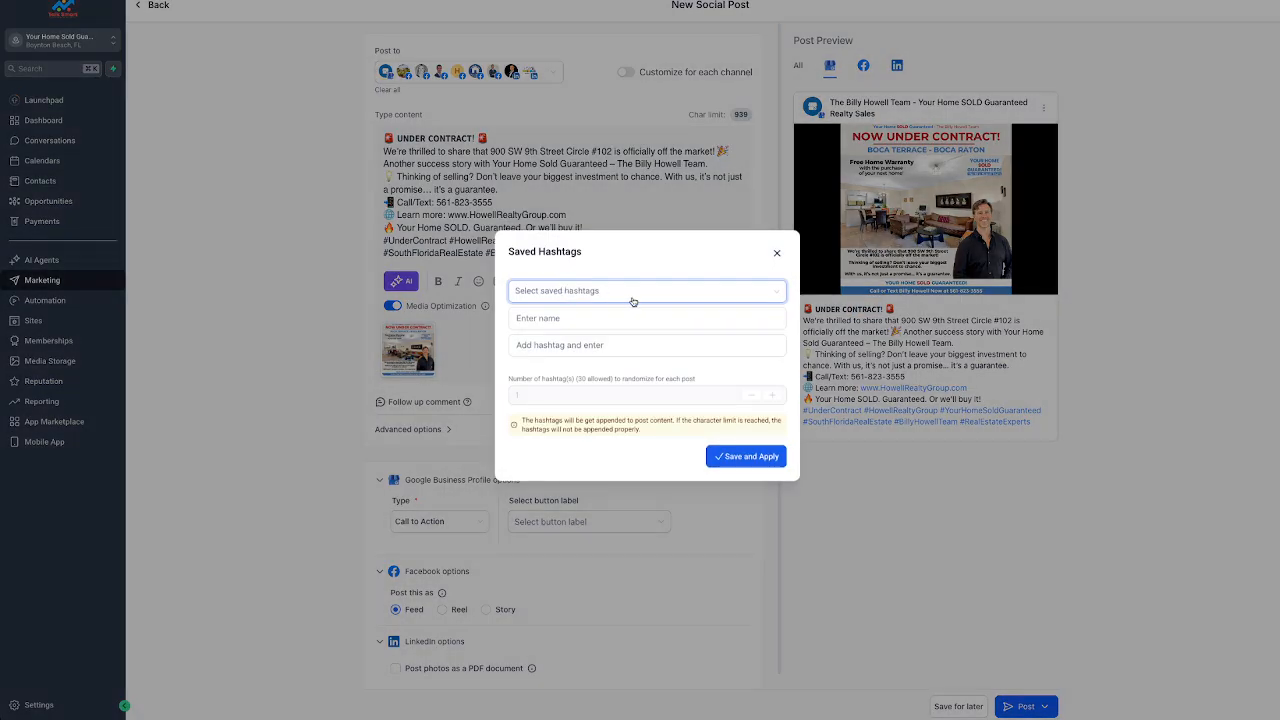
pyautogui.click(632, 298)
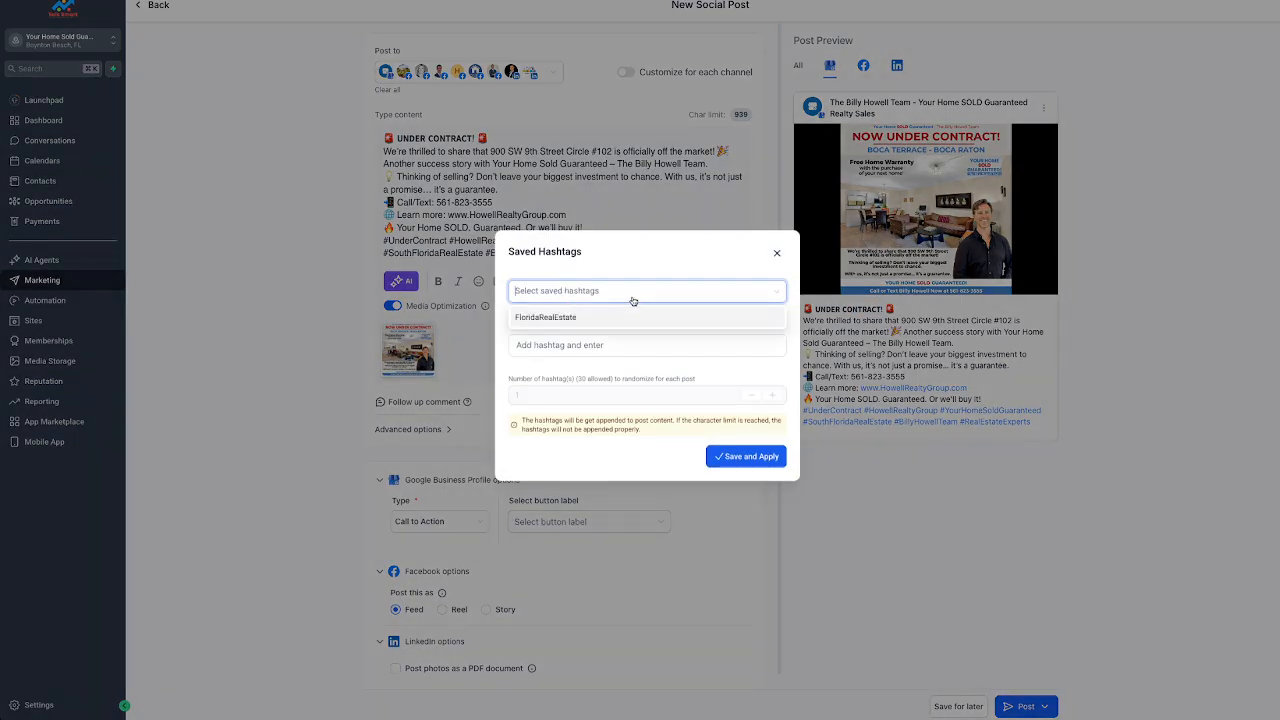
pyautogui.click(582, 321)
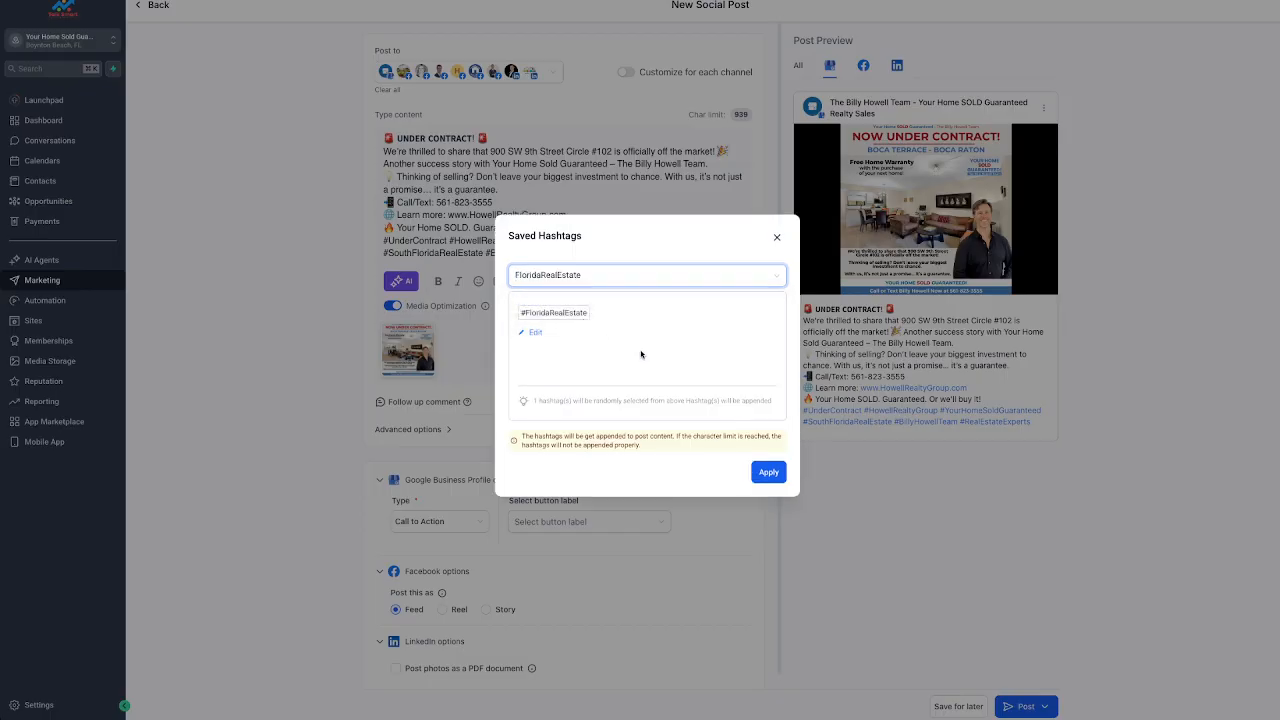
pyautogui.click(769, 474)
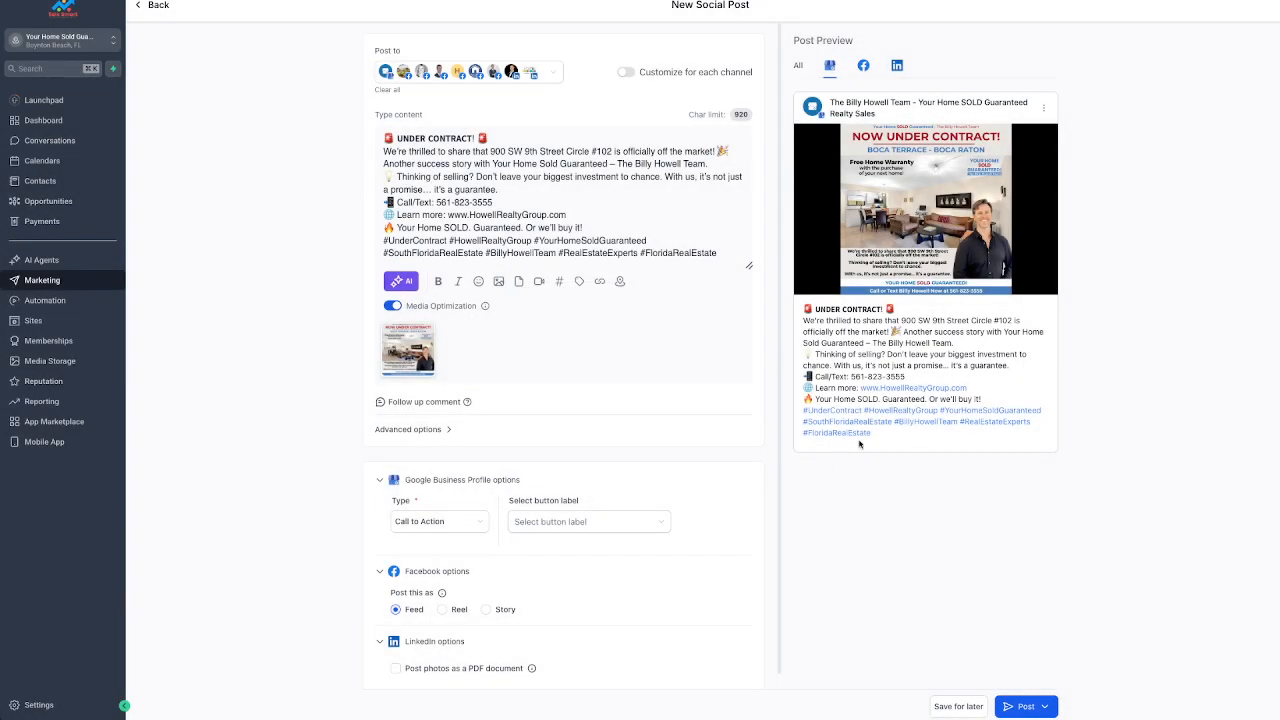
pyautogui.moveTo(874, 434); pyautogui.dragTo(800, 437)
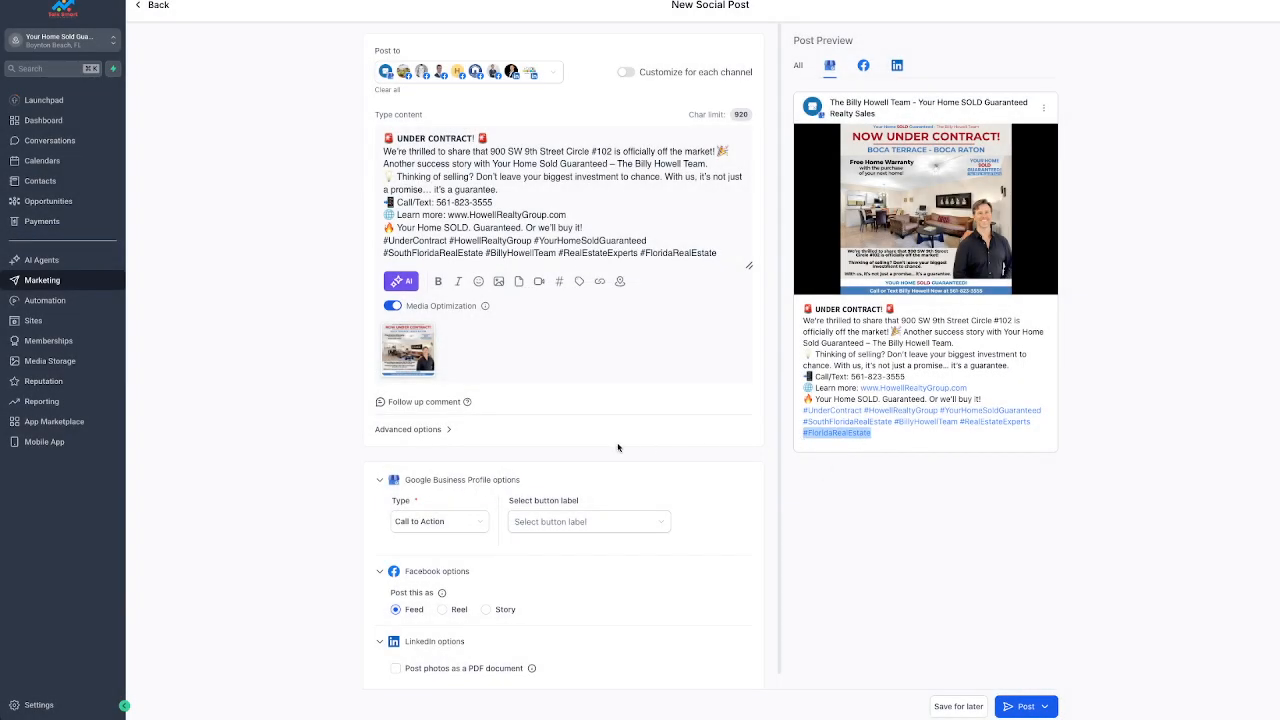
pyautogui.click(580, 283)
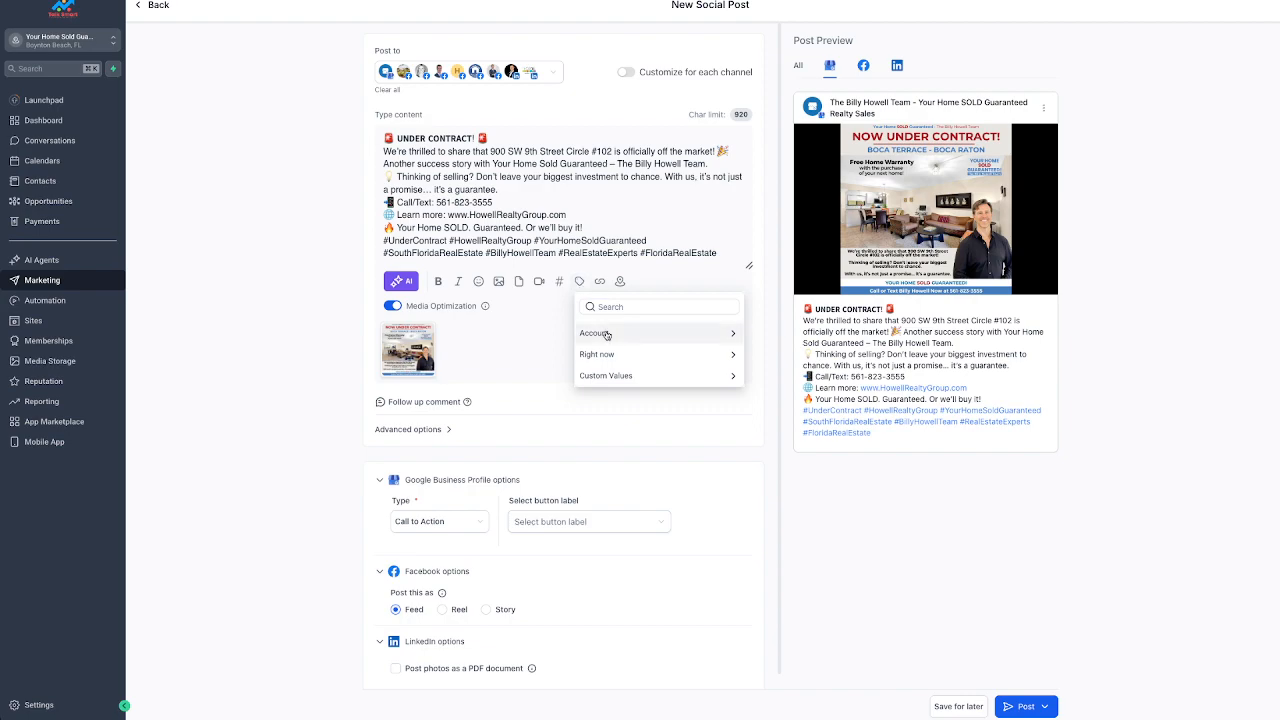
pyautogui.click(545, 331)
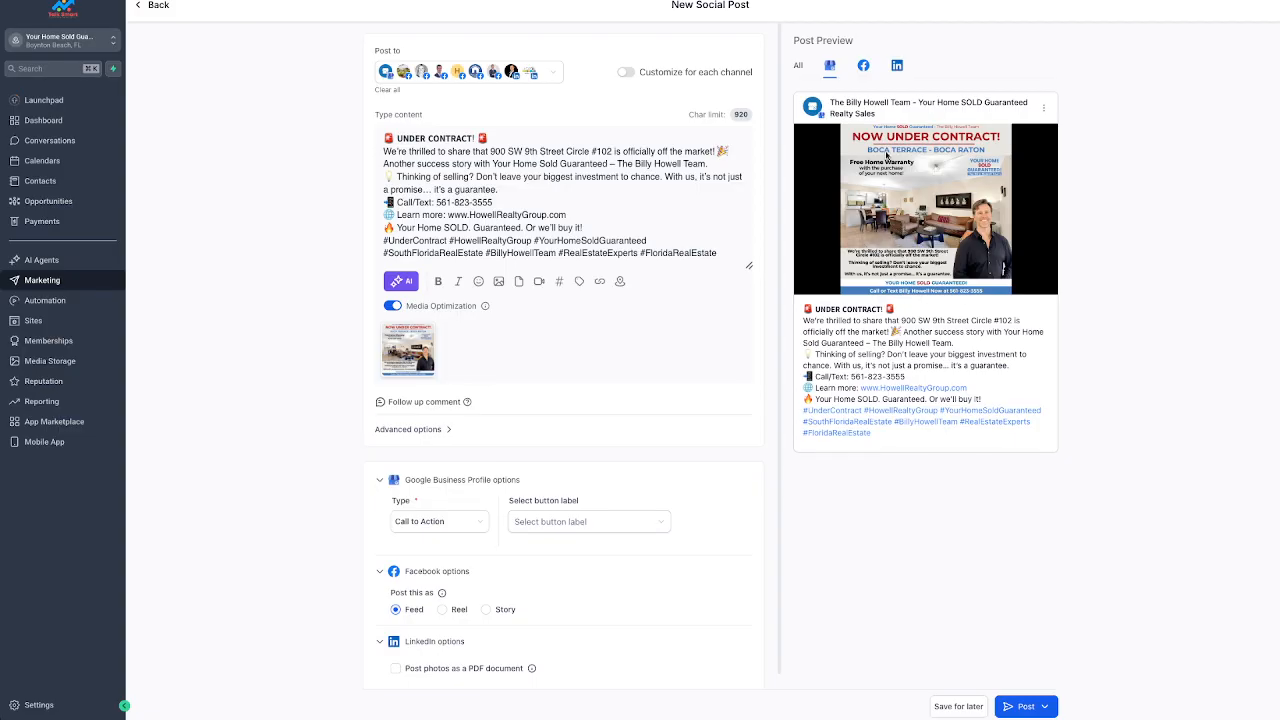
# Step: Review the post preview across all channels, followed by the LinkedIn versions only
pyautogui.click(799, 66)
pyautogui.scroll(-3, 897, 352)
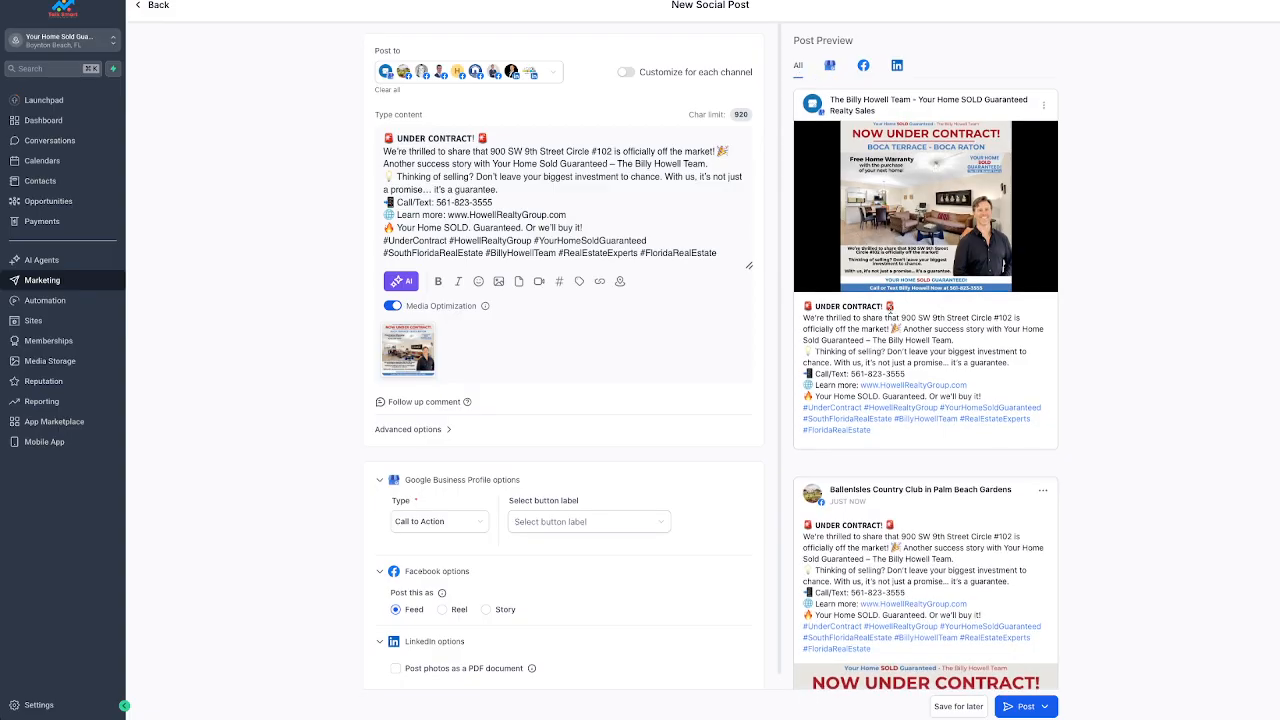
pyautogui.scroll(-5, 930, 380)
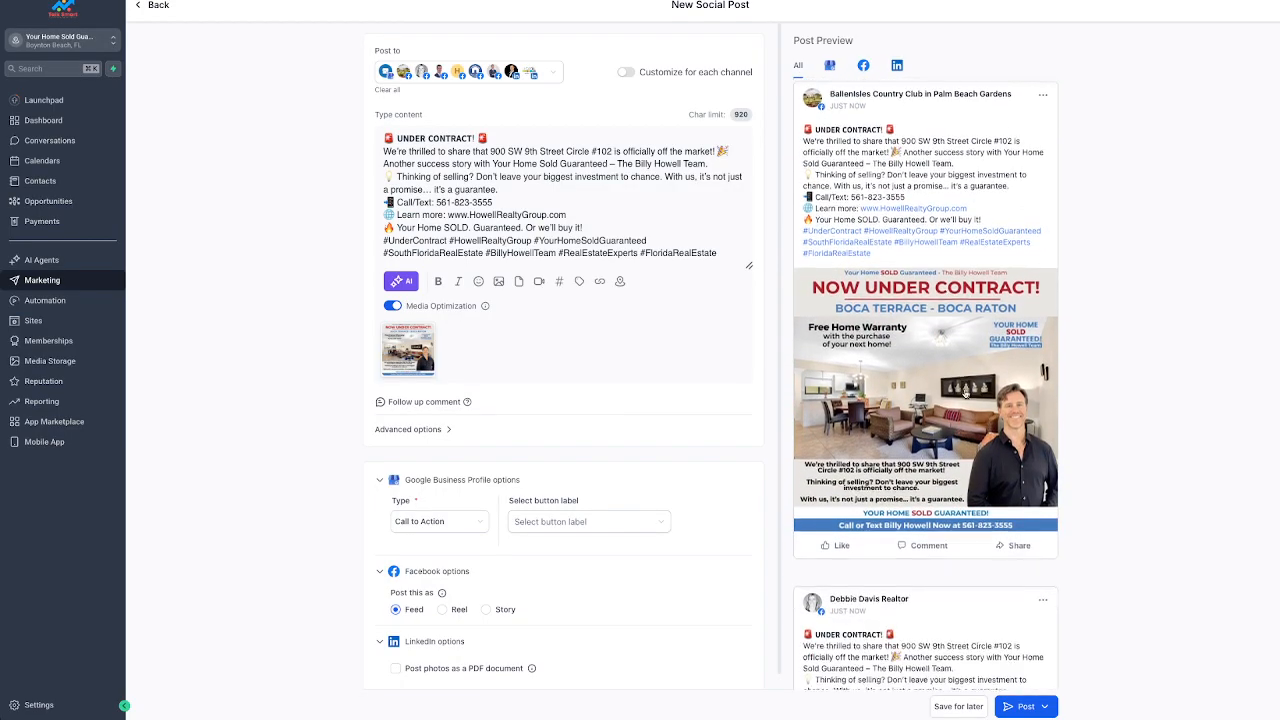
pyautogui.scroll(-8, 965, 394)
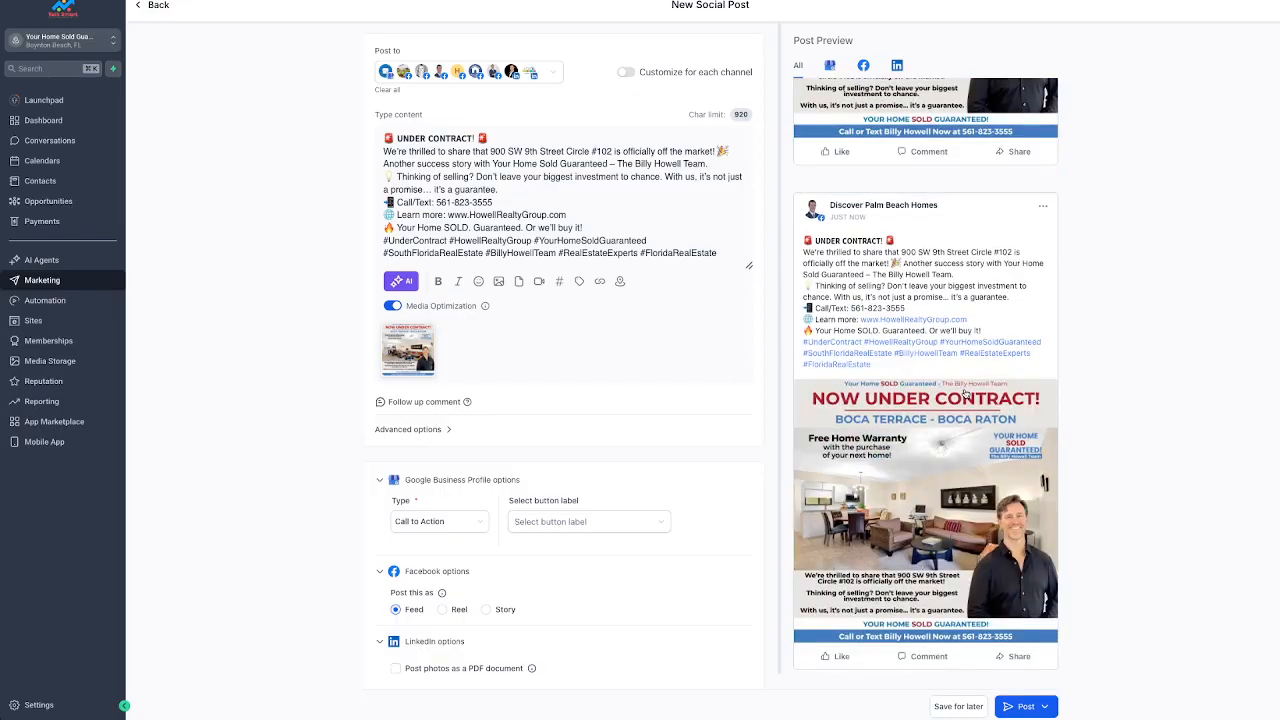
pyautogui.click(897, 67)
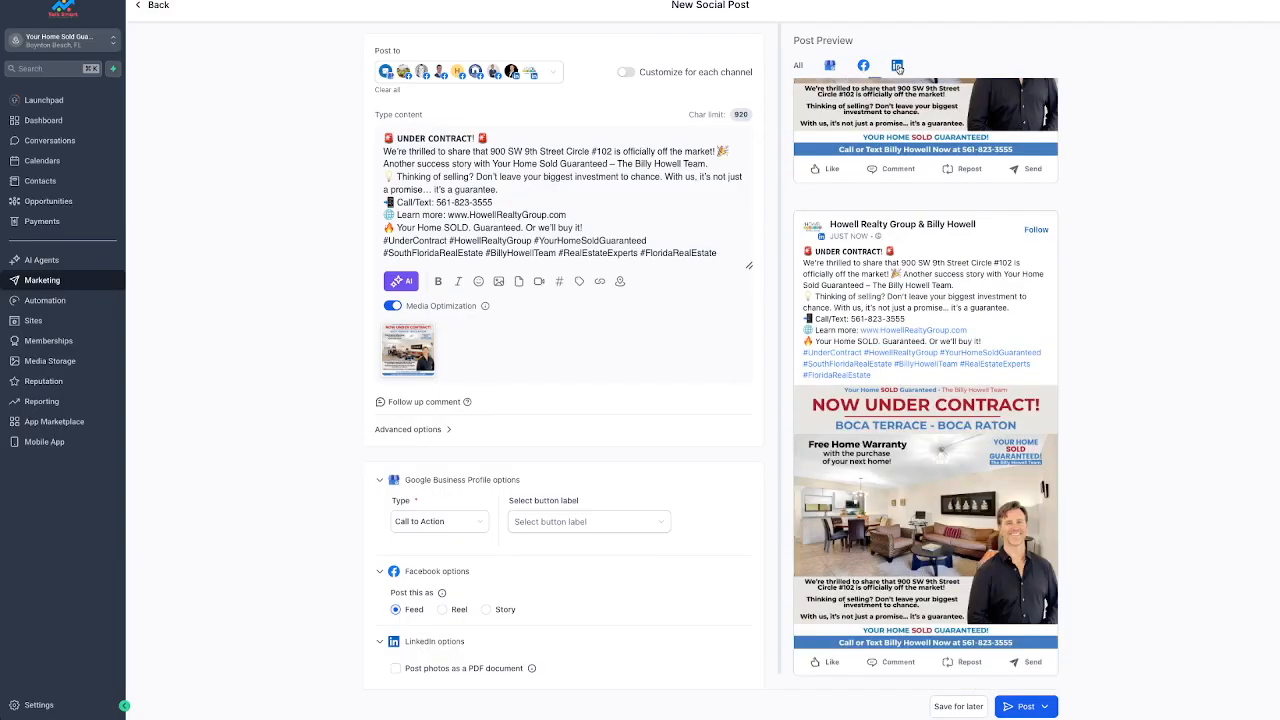
pyautogui.scroll(4, 957, 402)
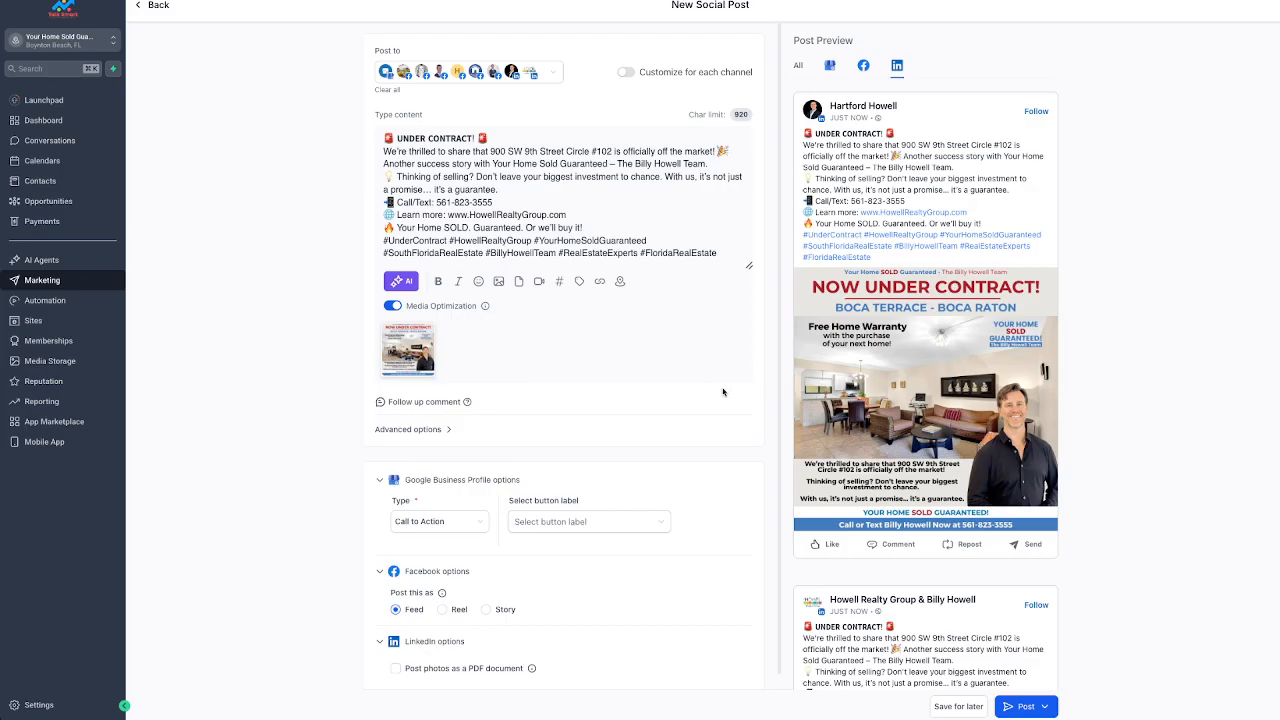
# Step: Assign the For Sale category to the post in the advanced options
pyautogui.scroll(-1, 712, 398)
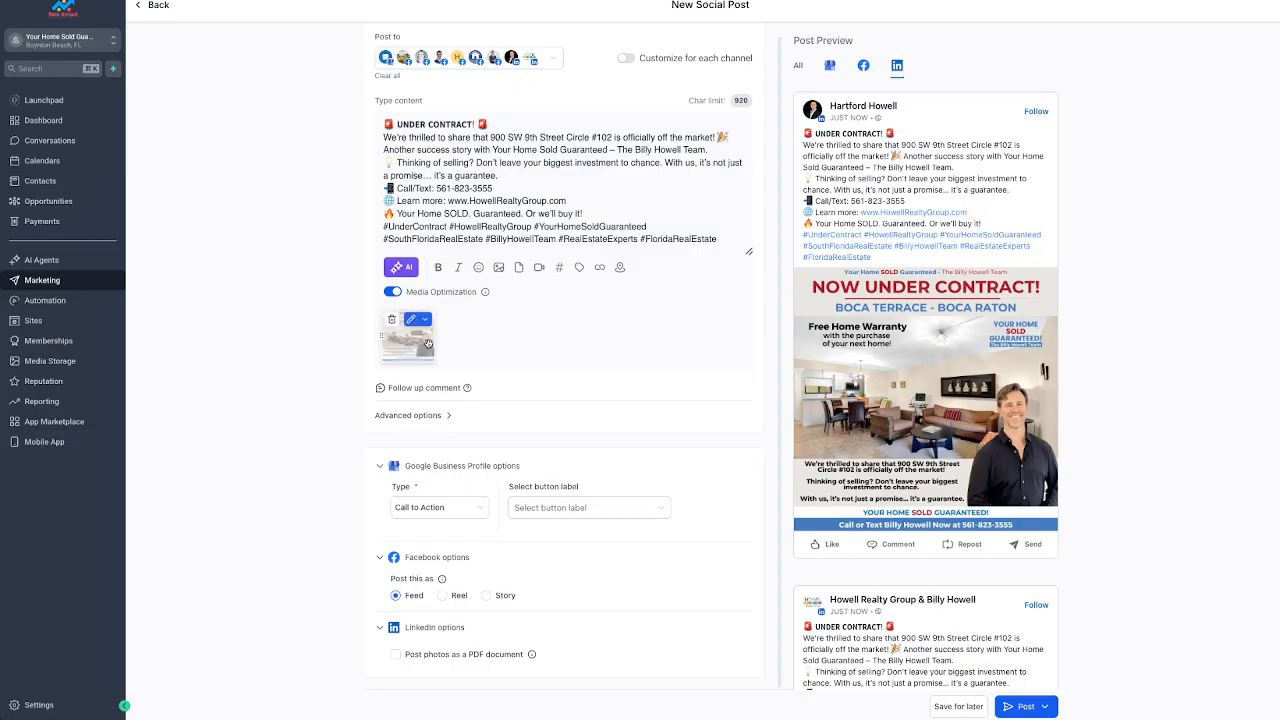
pyautogui.click(427, 416)
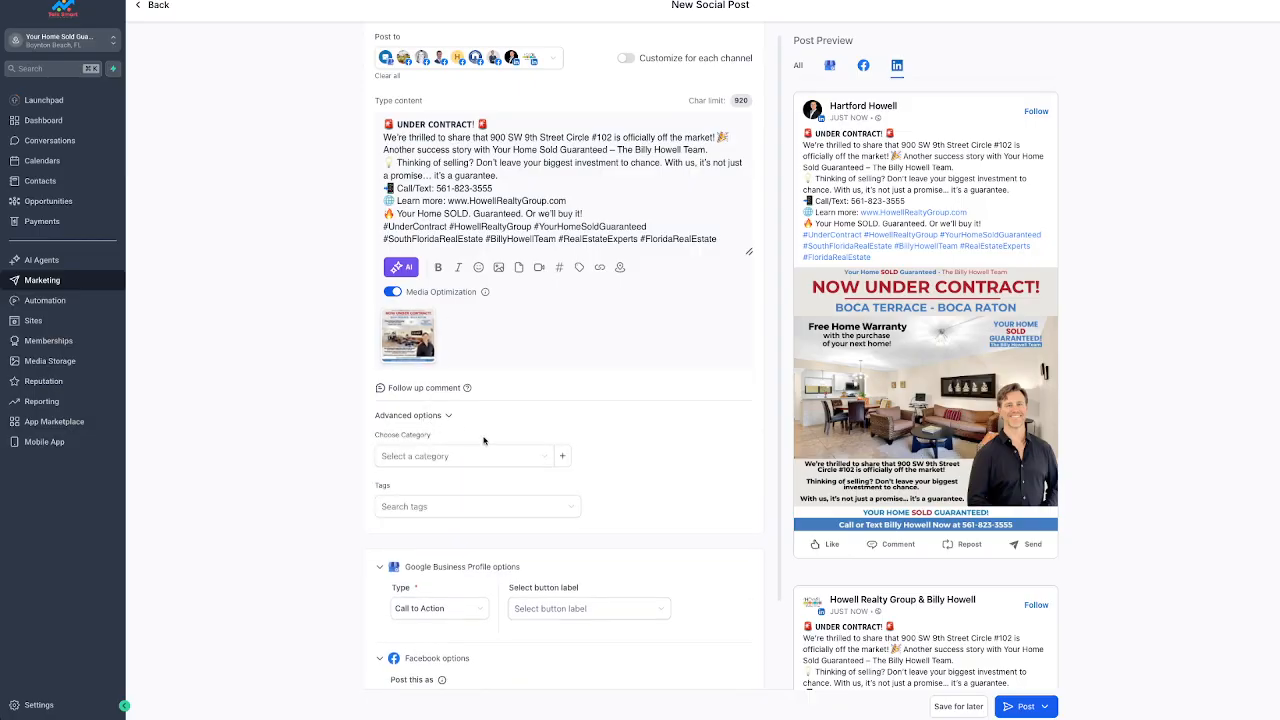
pyautogui.click(426, 456)
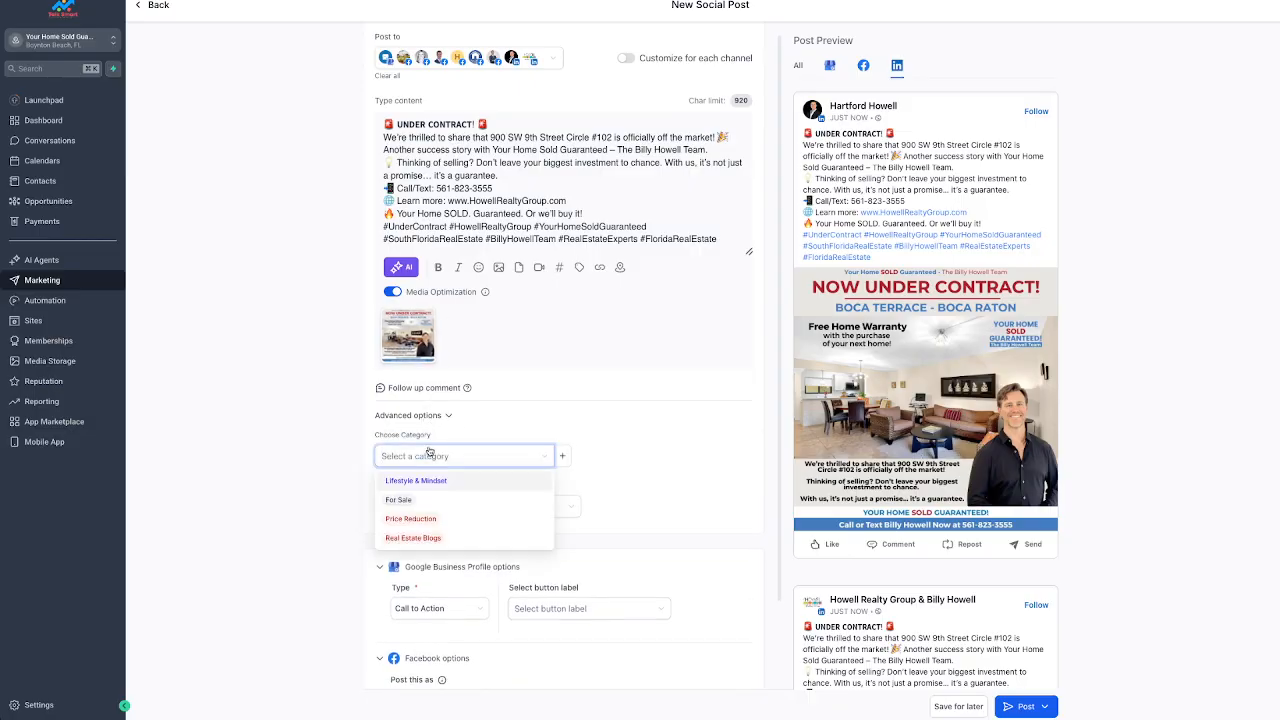
pyautogui.click(406, 501)
pyautogui.click(489, 510)
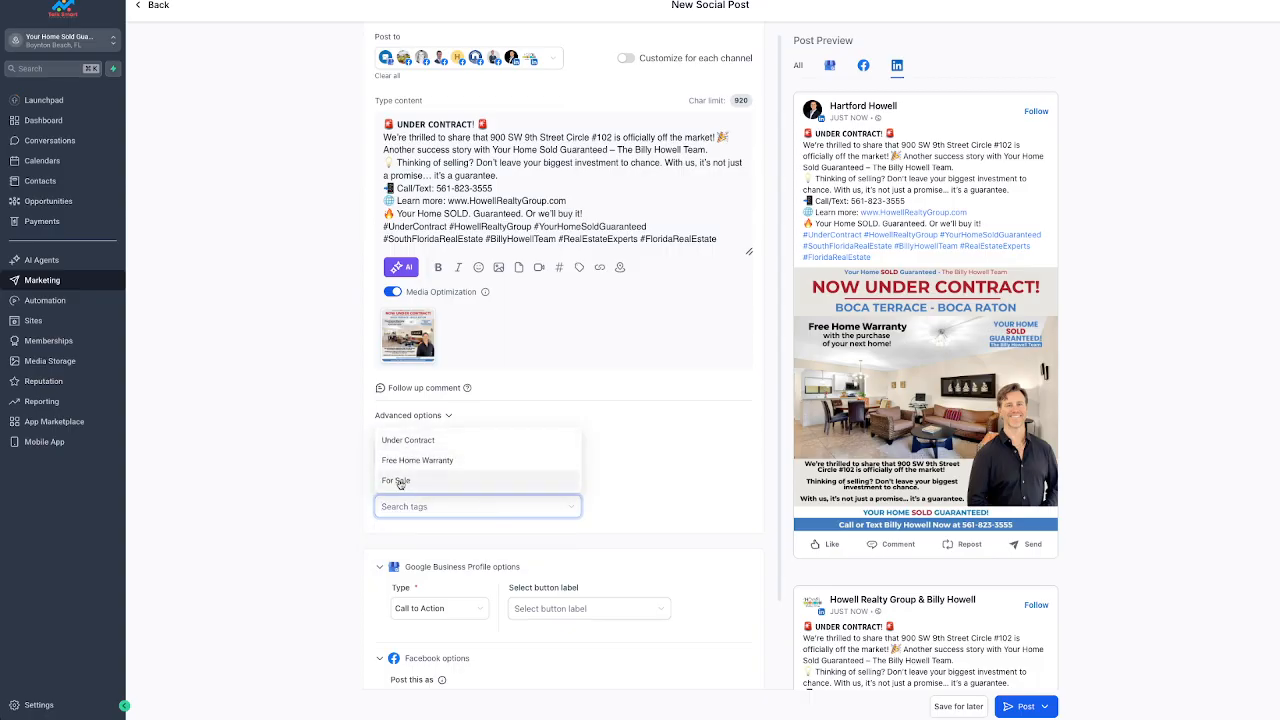
pyautogui.click(400, 483)
pyautogui.click(710, 483)
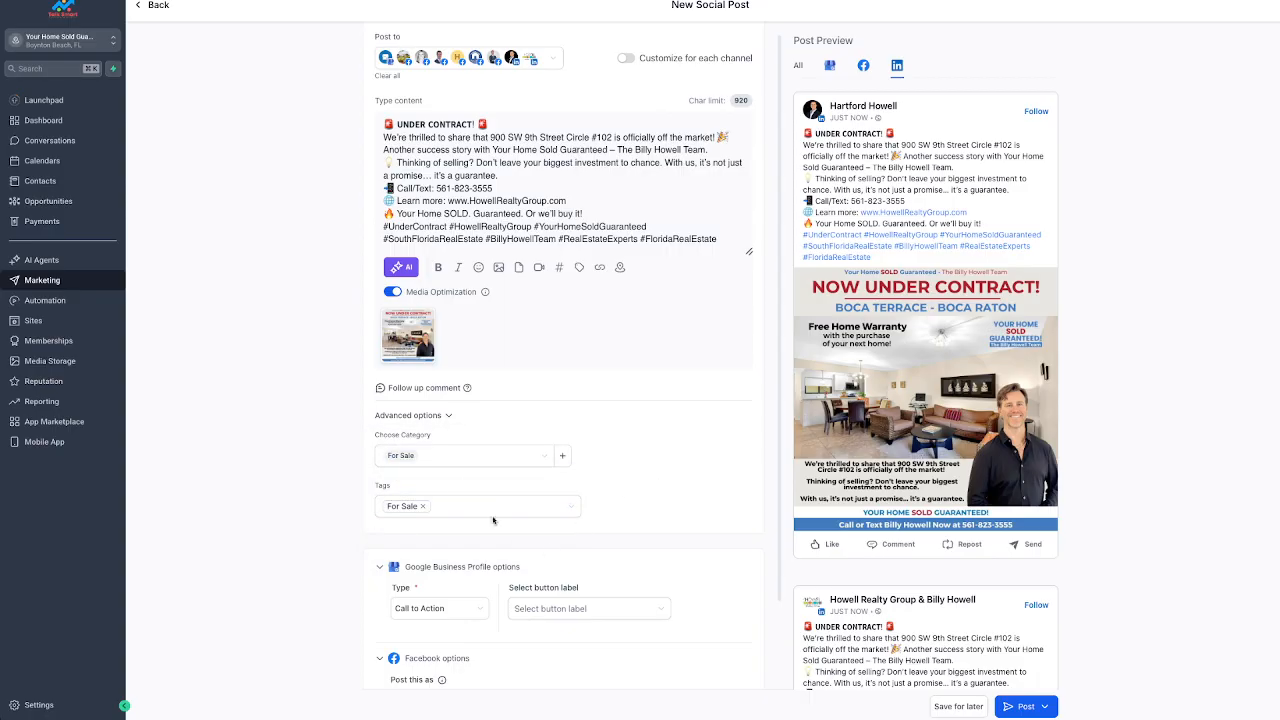
pyautogui.click(423, 506)
# Step: Add the Under Contract tag to the post
pyautogui.click(514, 514)
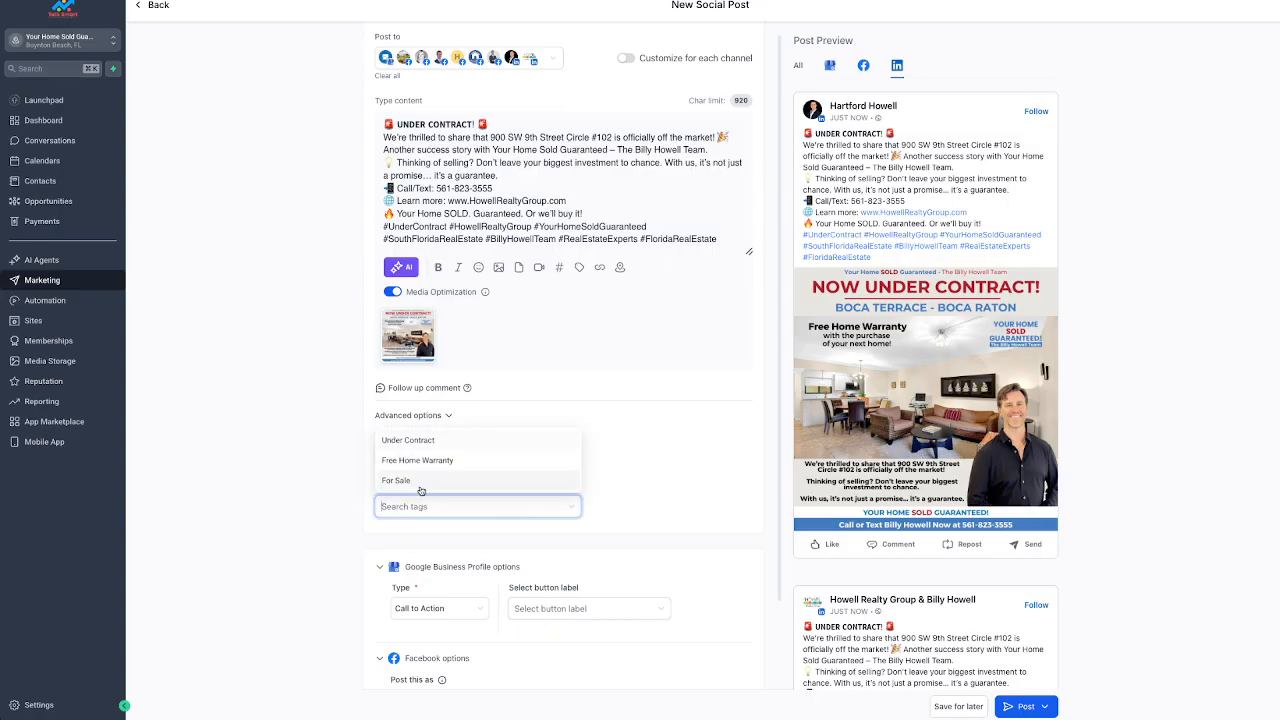
pyautogui.click(410, 450)
pyautogui.click(650, 458)
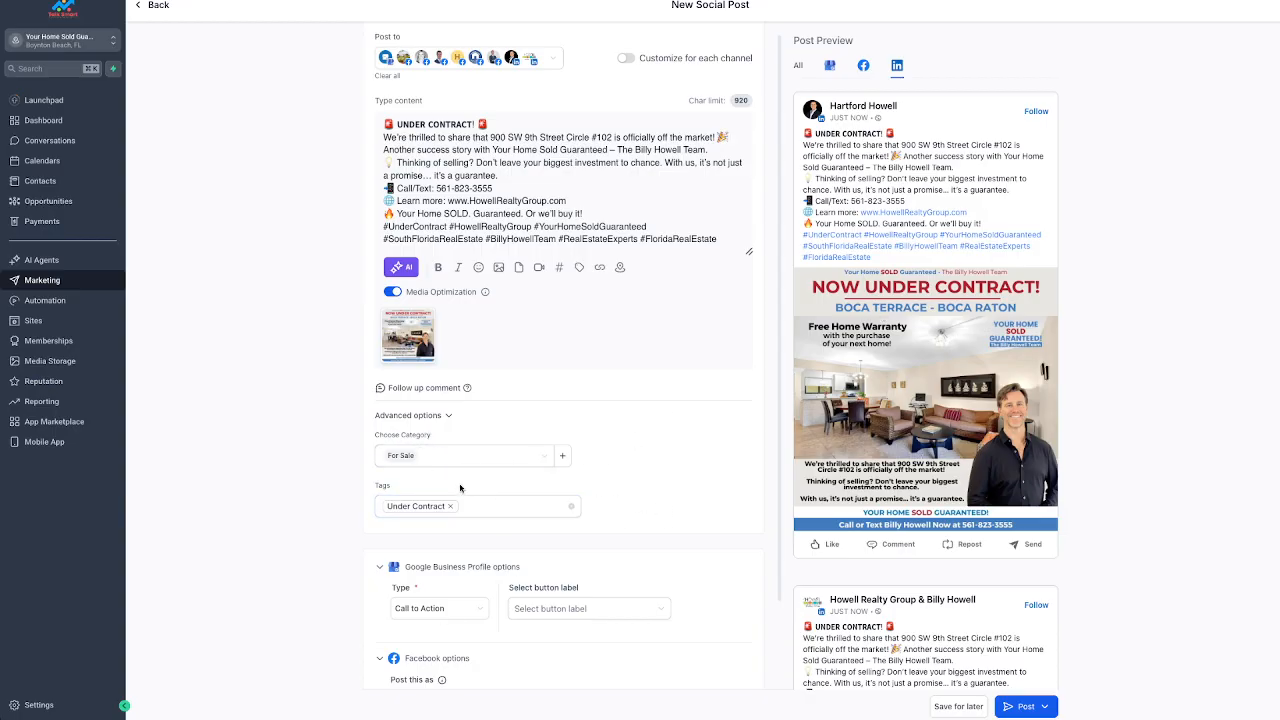
# Step: Set the Google Business Profile call-to-action button label to Call and collapse the Google Business Profile options
pyautogui.scroll(-1, 476, 623)
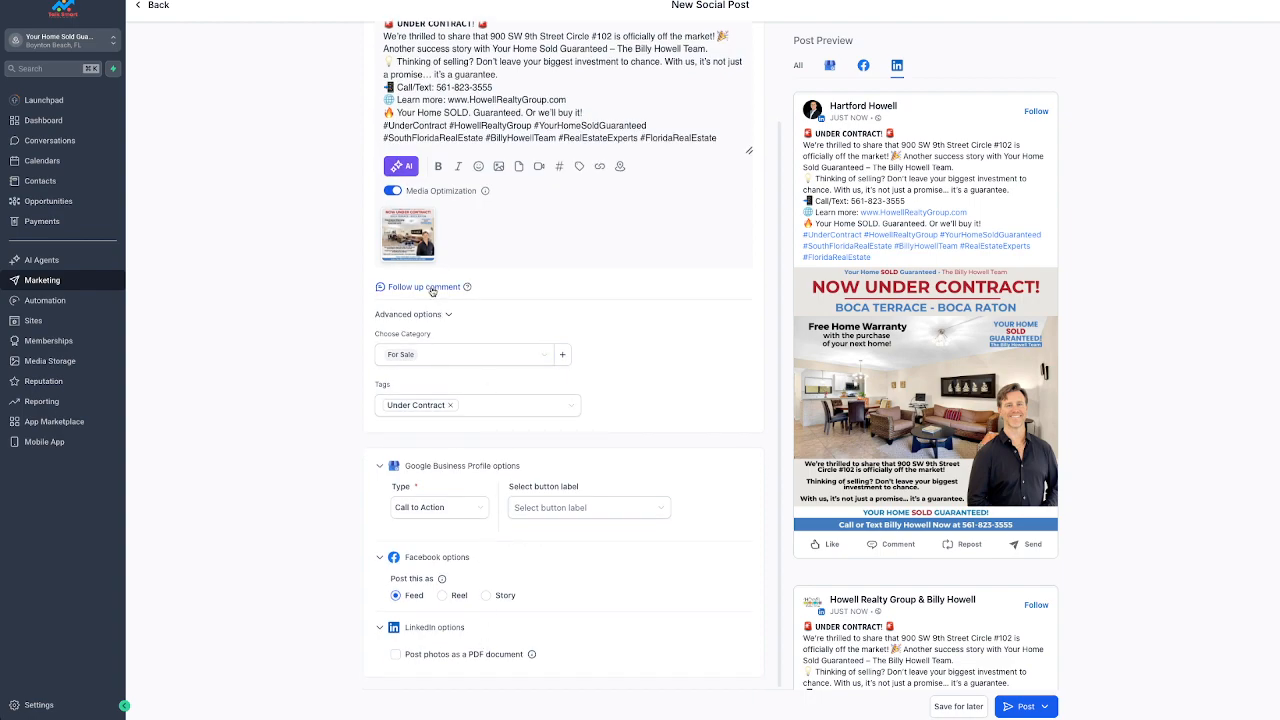
pyautogui.moveTo(466, 288)
pyautogui.click(445, 512)
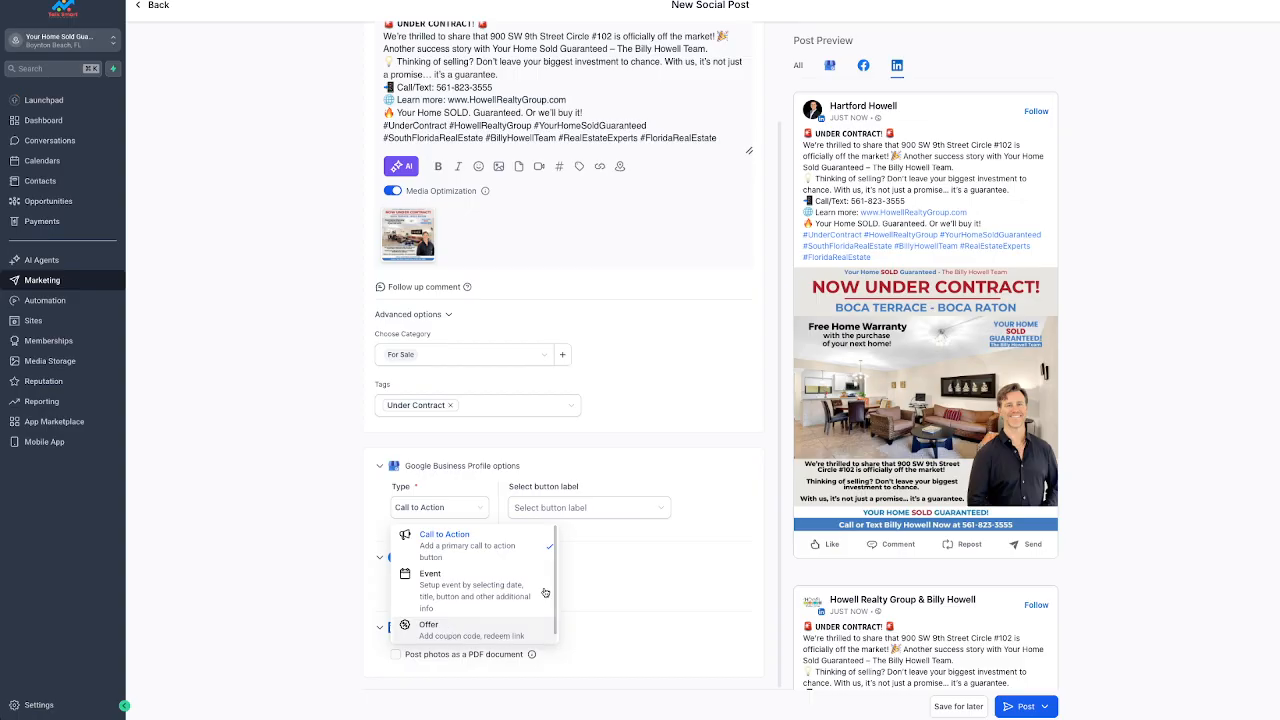
pyautogui.click(574, 508)
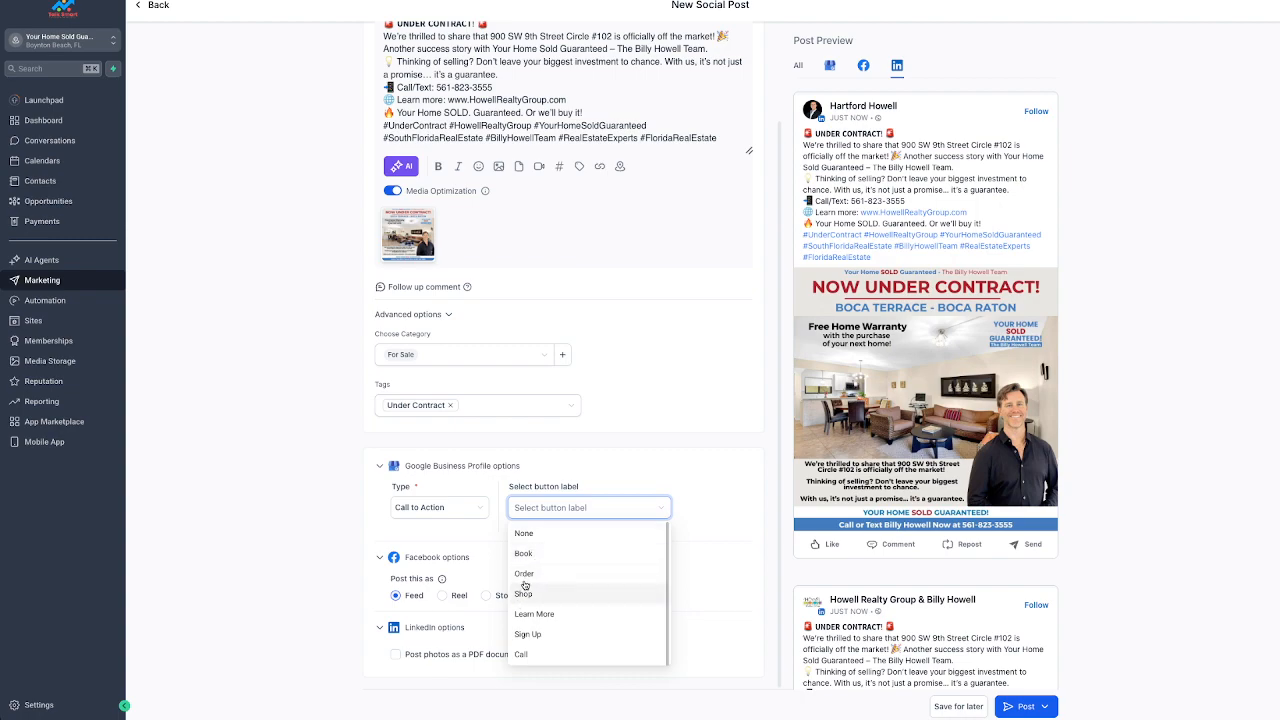
pyautogui.click(532, 655)
pyautogui.click(719, 467)
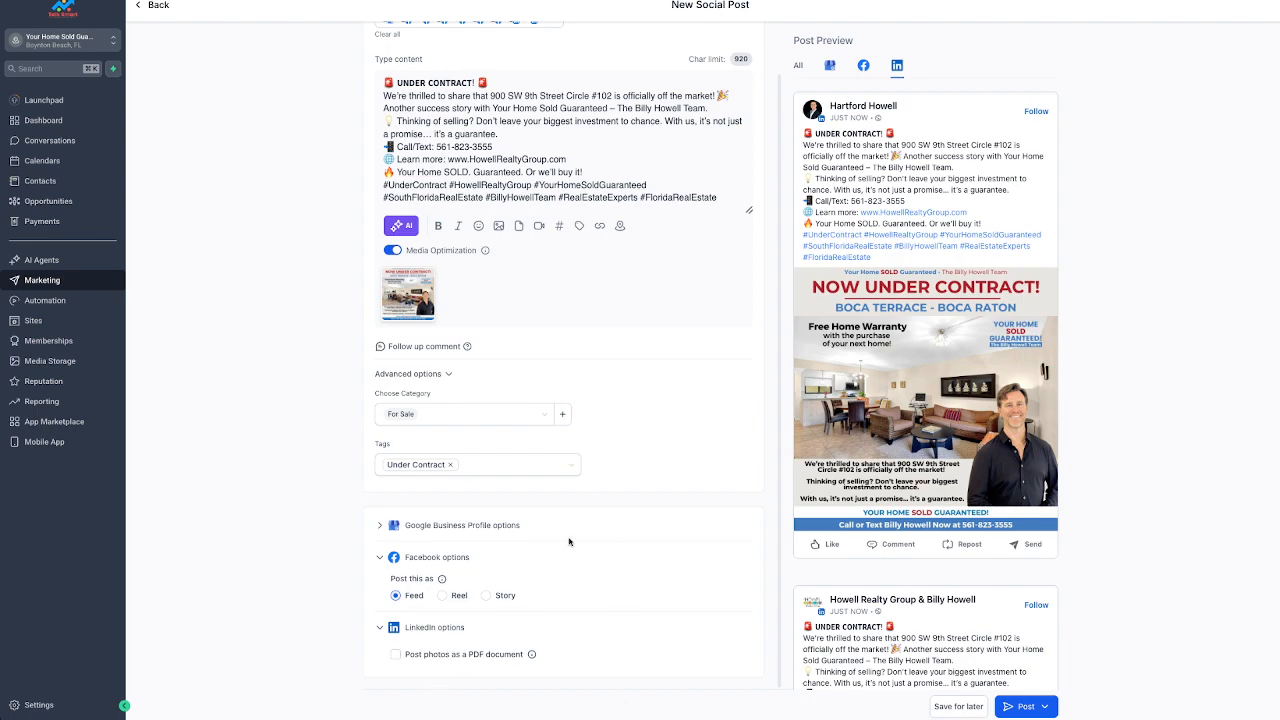
# Step: Enable customization of the finished post for each channel
pyautogui.scroll(1, 568, 541)
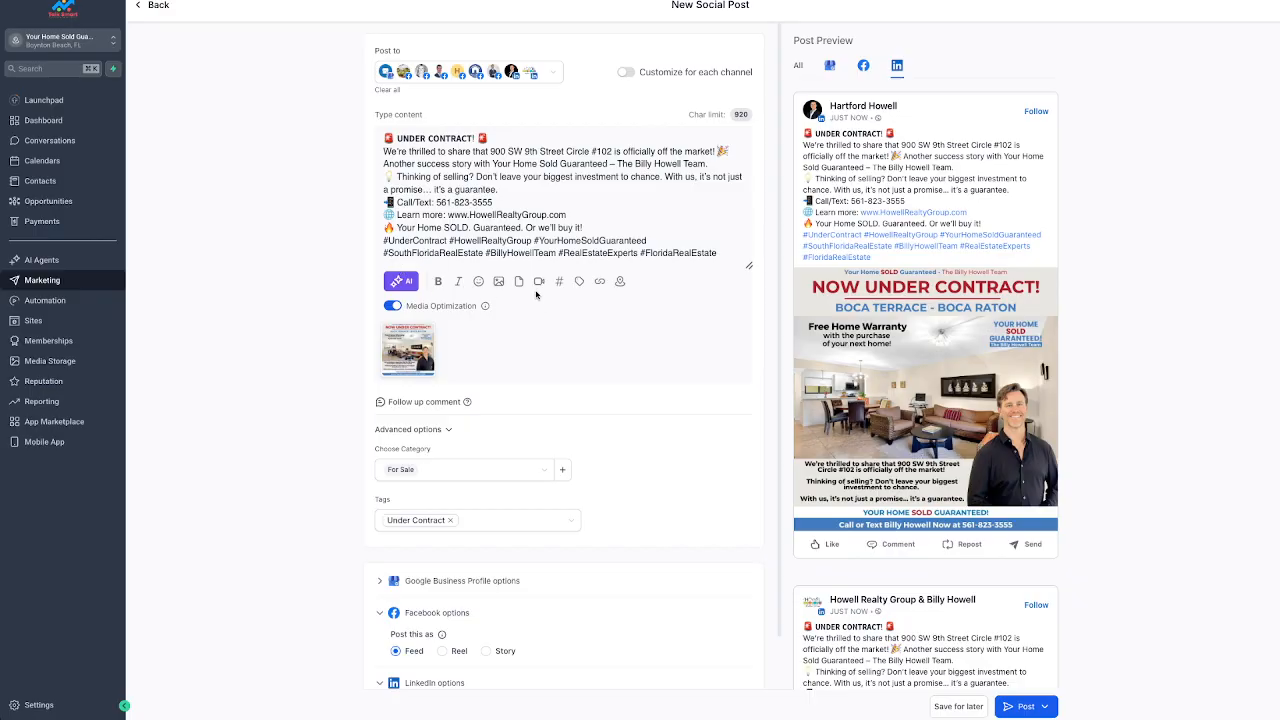
pyautogui.click(627, 74)
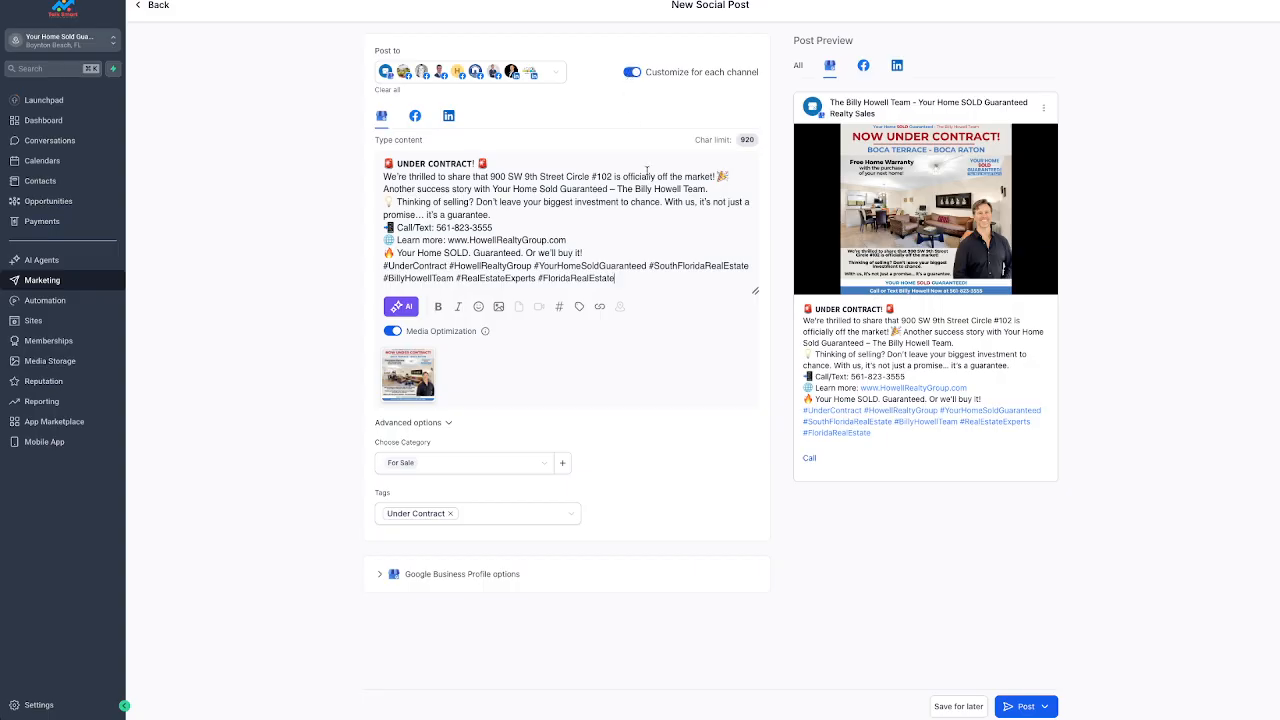
# Step: Remove all the hashtags from the end of the Facebook version of the post, leaving the other channels' captions as they are
pyautogui.click(416, 118)
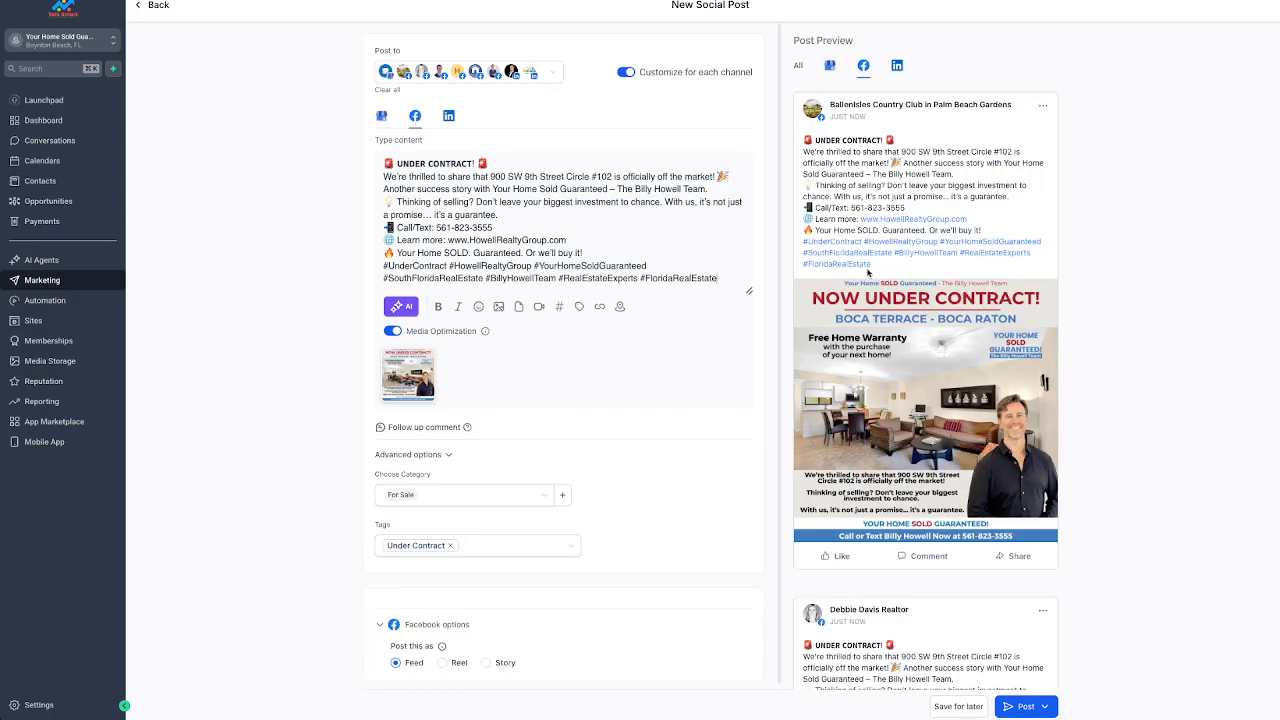
pyautogui.moveTo(878, 267); pyautogui.dragTo(804, 250)
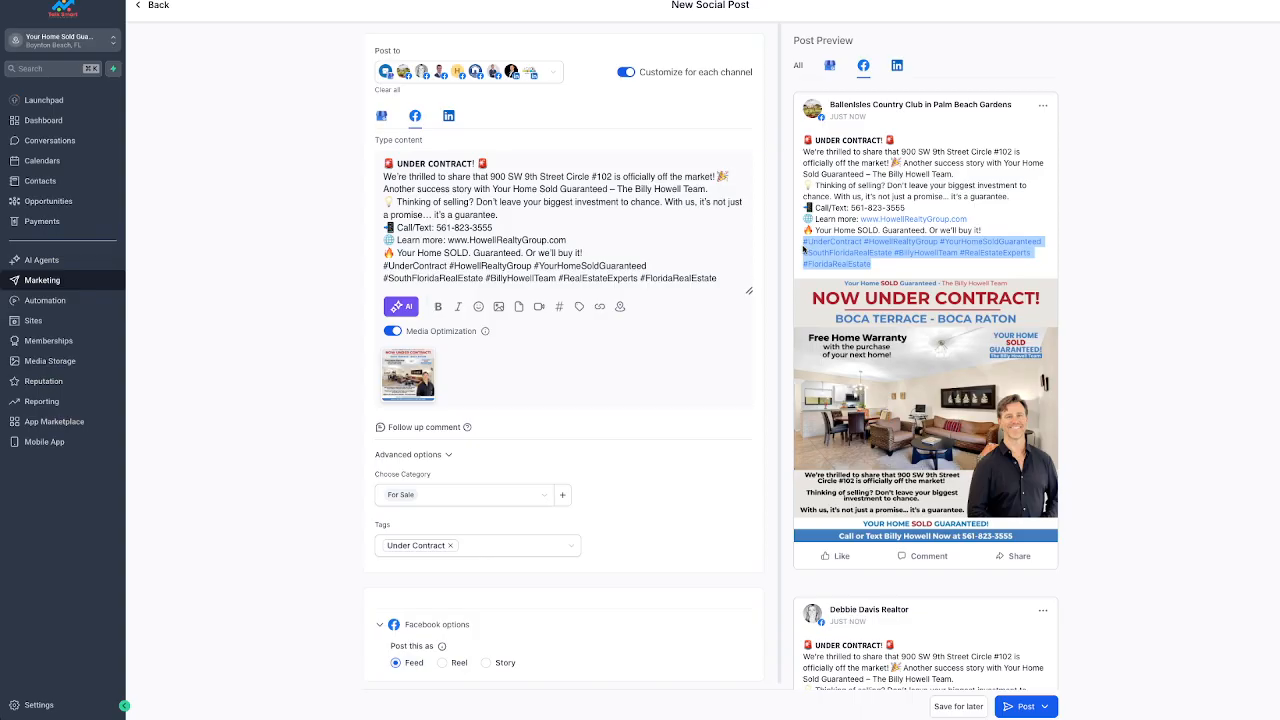
pyautogui.moveTo(712, 277); pyautogui.dragTo(379, 263)
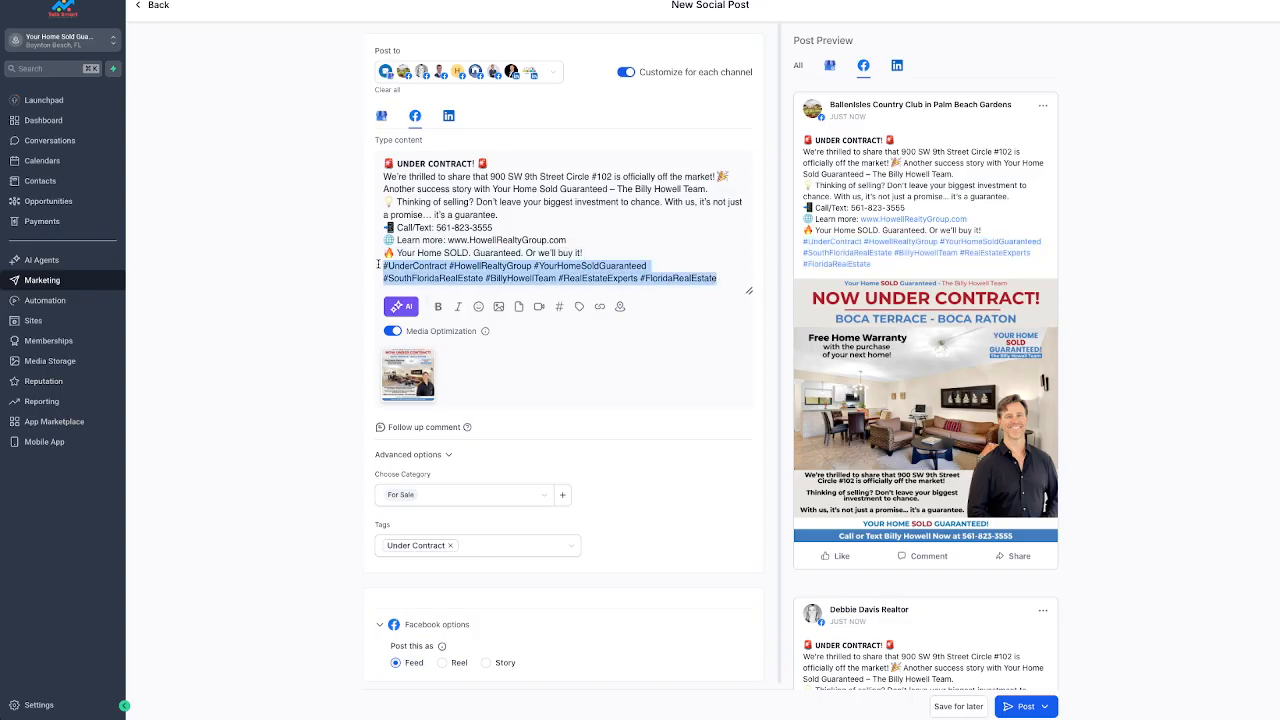
pyautogui.press('BackSpace')
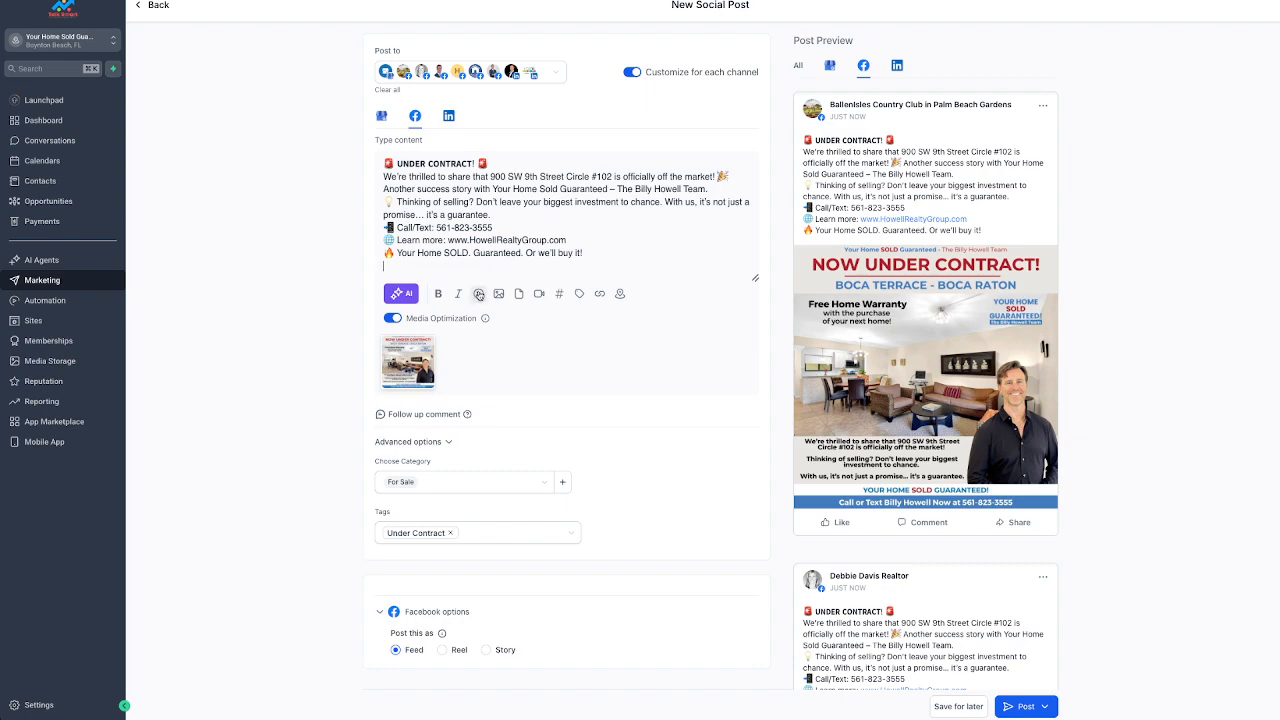
# Step: Compare the Google Business Profile and LinkedIn versions of the post with the edited Facebook version
pyautogui.click(382, 117)
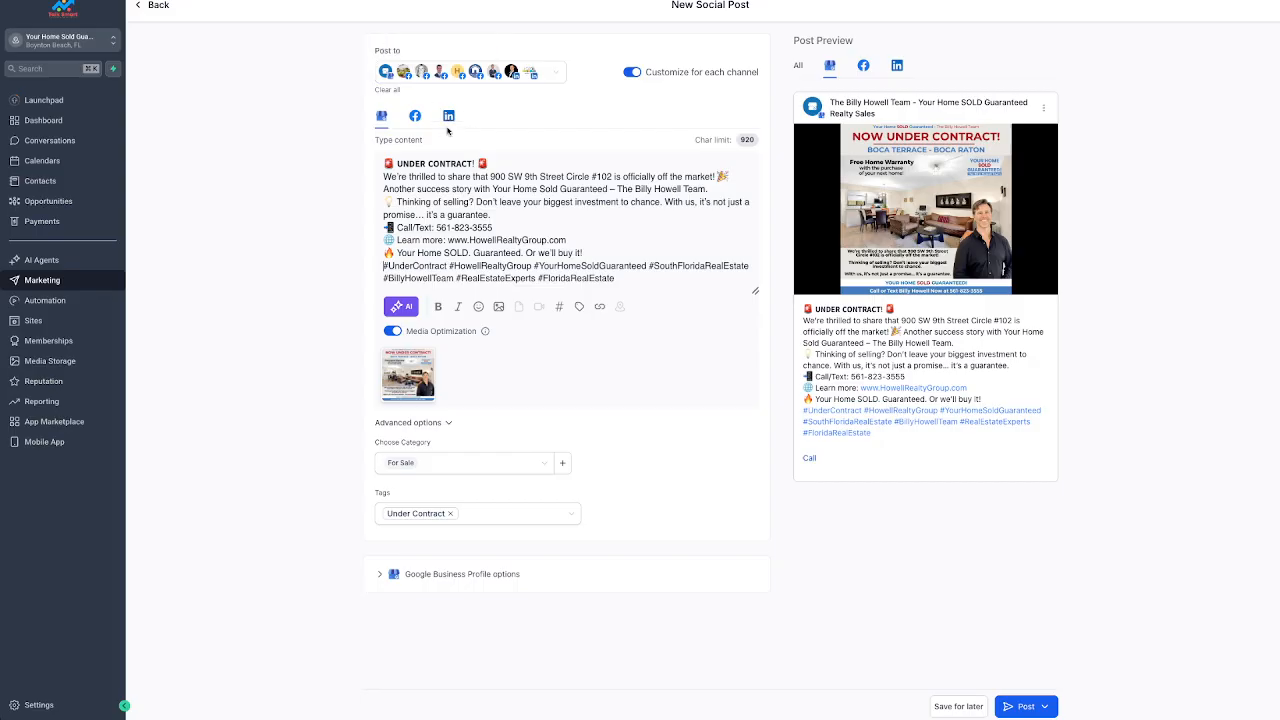
pyautogui.click(448, 118)
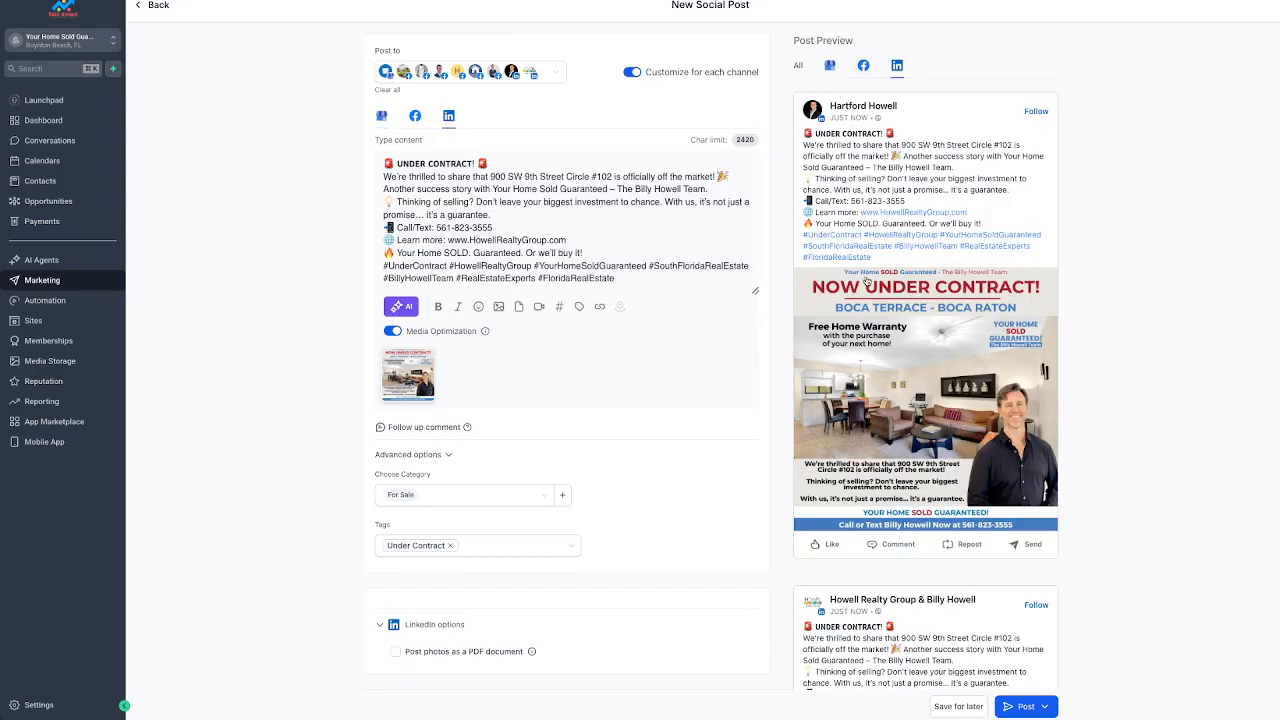
pyautogui.click(416, 118)
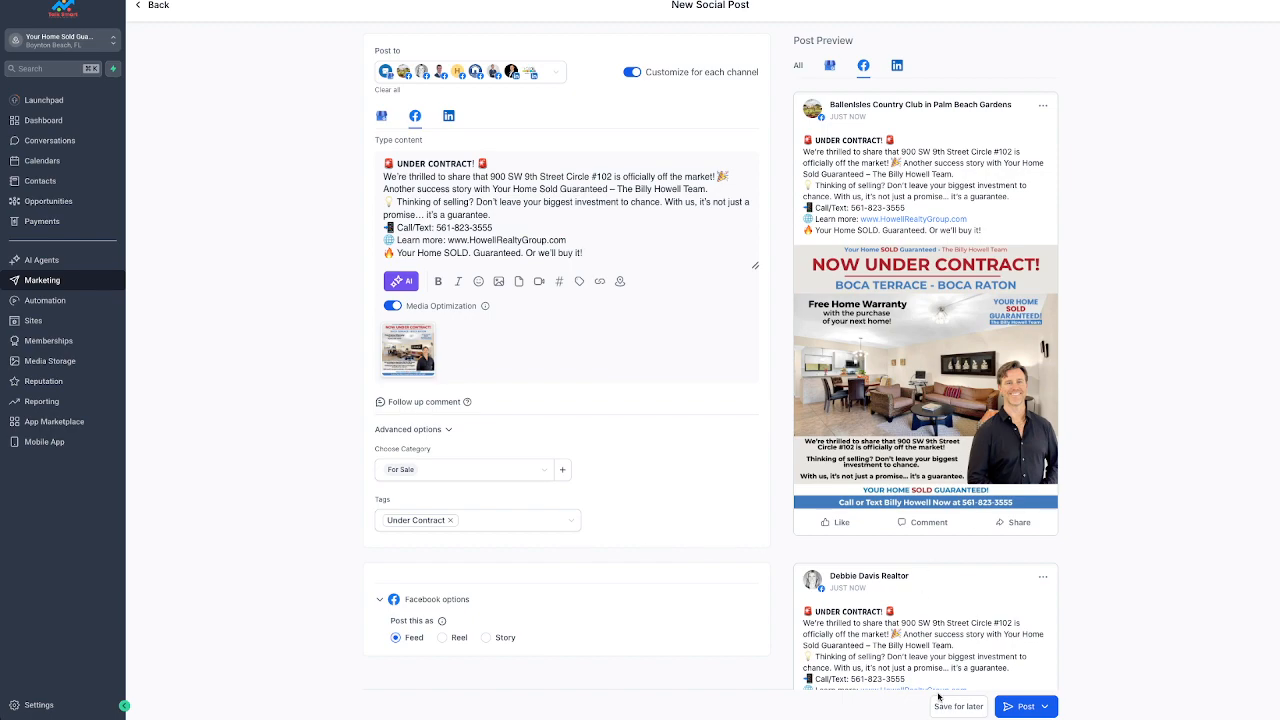
# Step: Review the available publishing and scheduling options, and save the post for later as a draft
pyautogui.click(1045, 707)
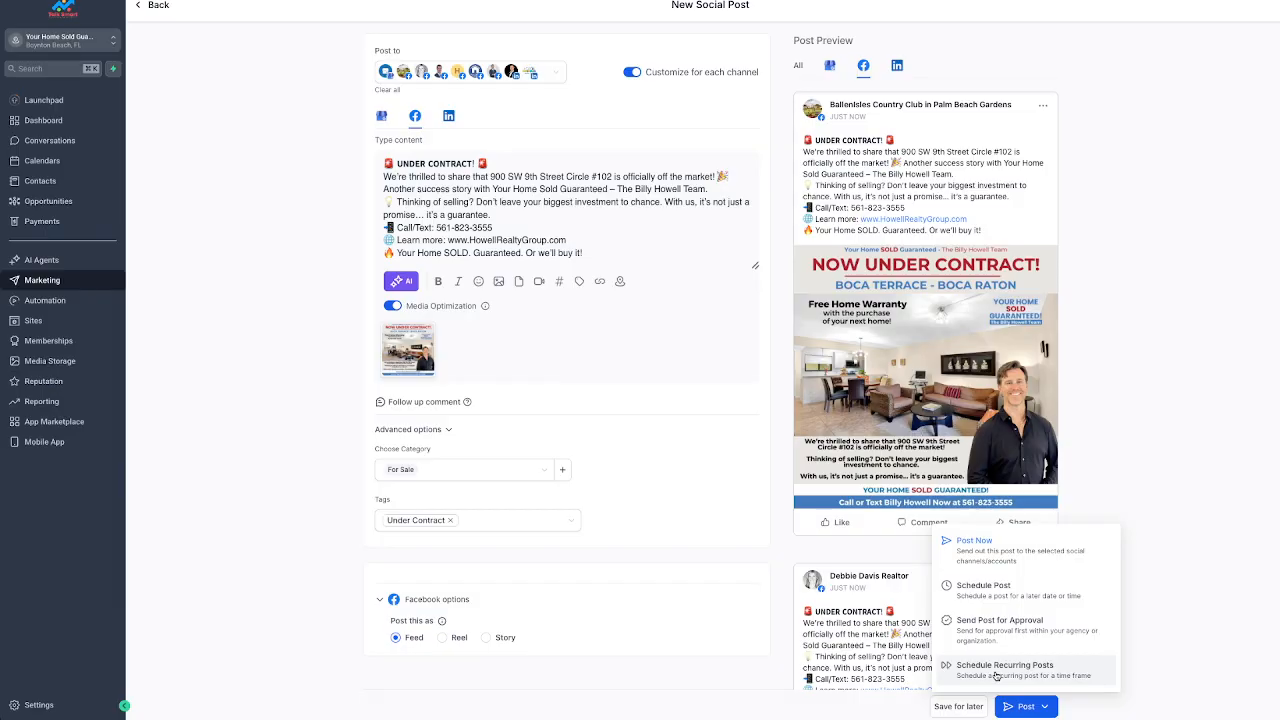
pyautogui.click(1231, 601)
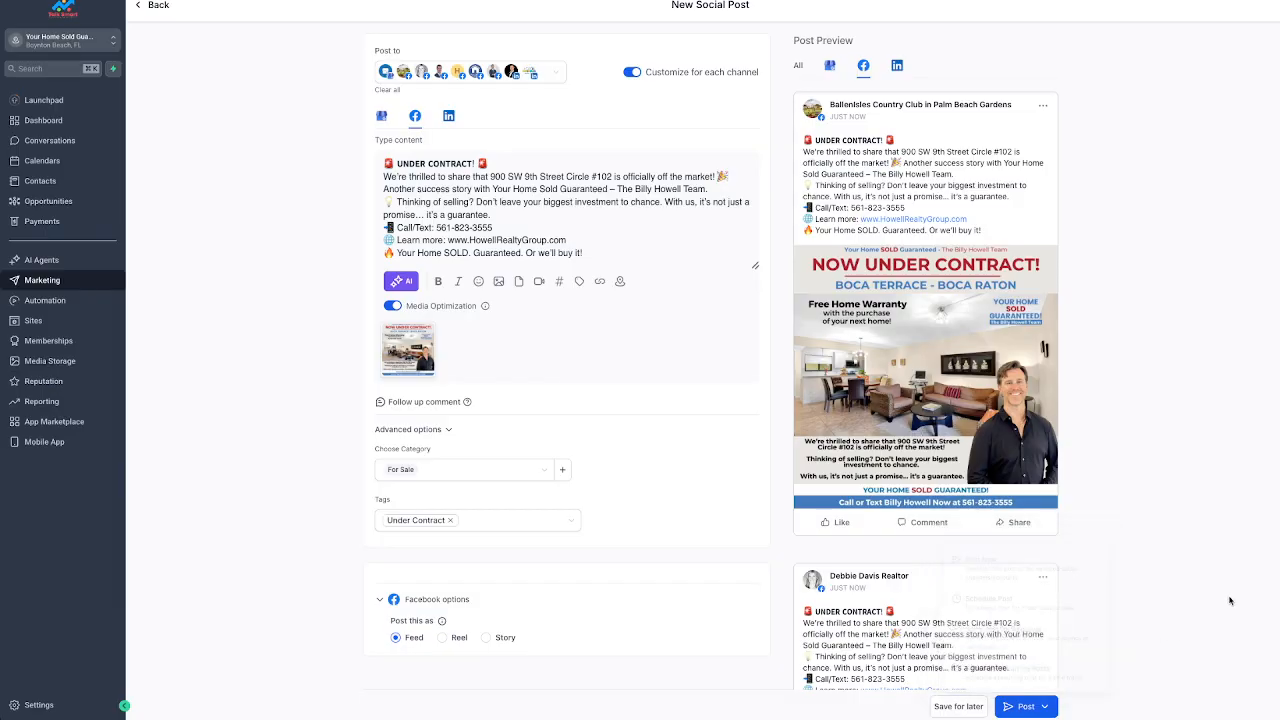
pyautogui.click(960, 708)
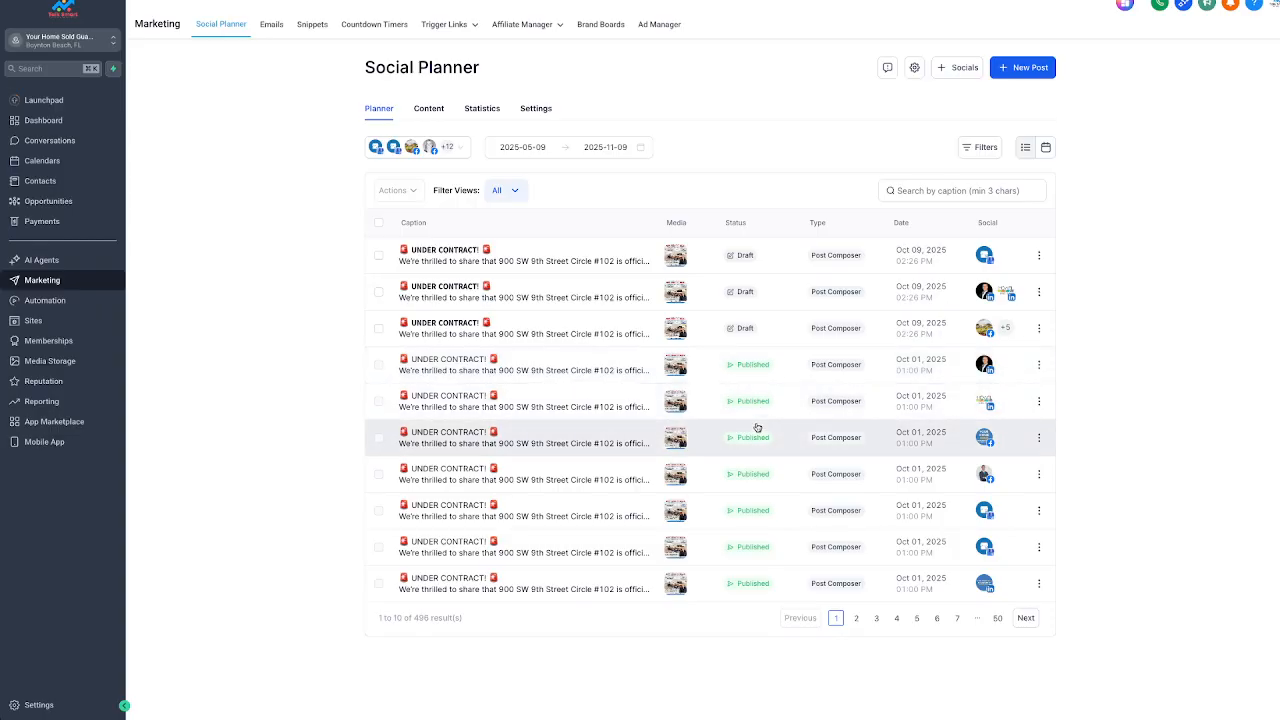
# Step: Check the planner's filter views and search the posts by caption for "sold", viewing page 4 and page 1 of the results
pyautogui.click(515, 192)
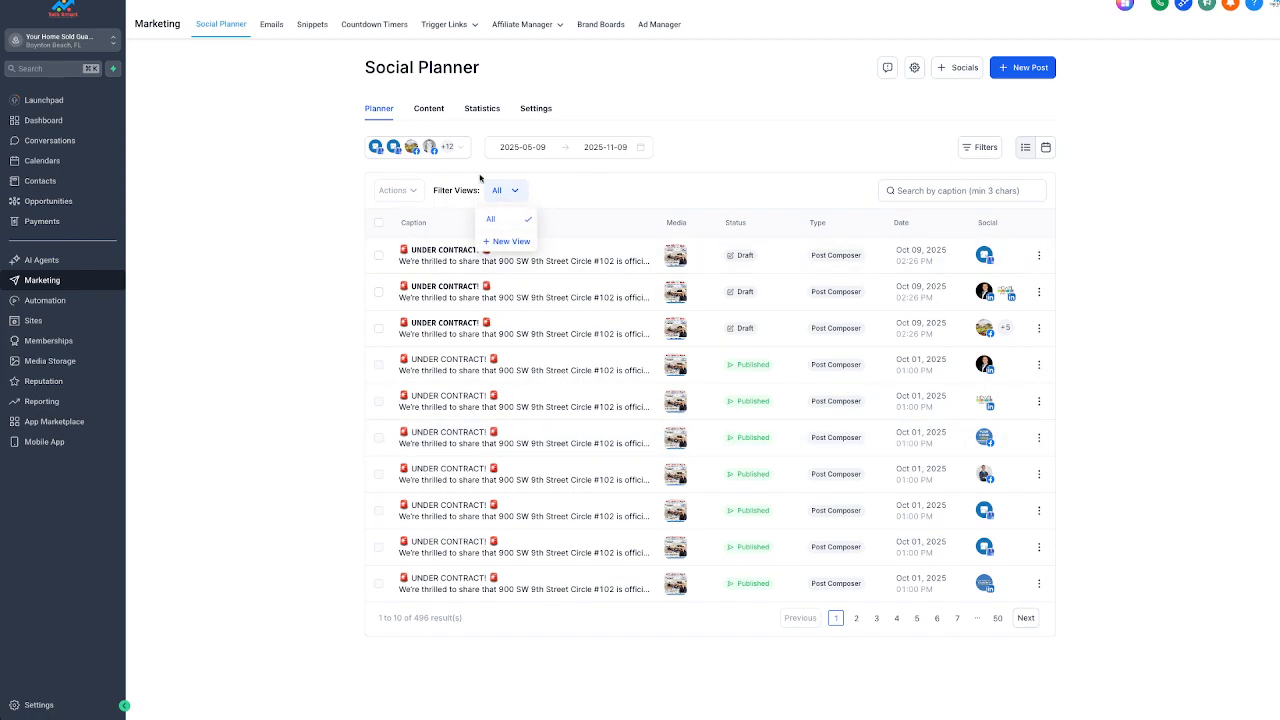
pyautogui.click(641, 181)
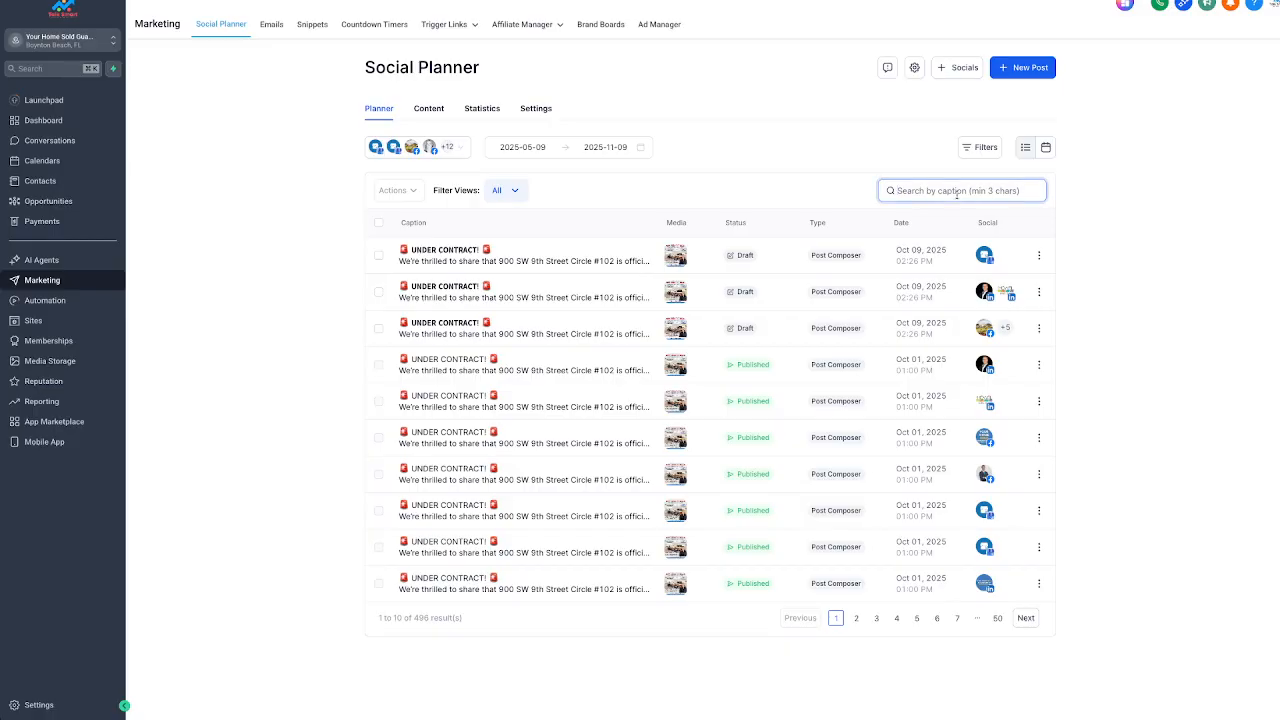
pyautogui.write('sold')
pyautogui.click(897, 618)
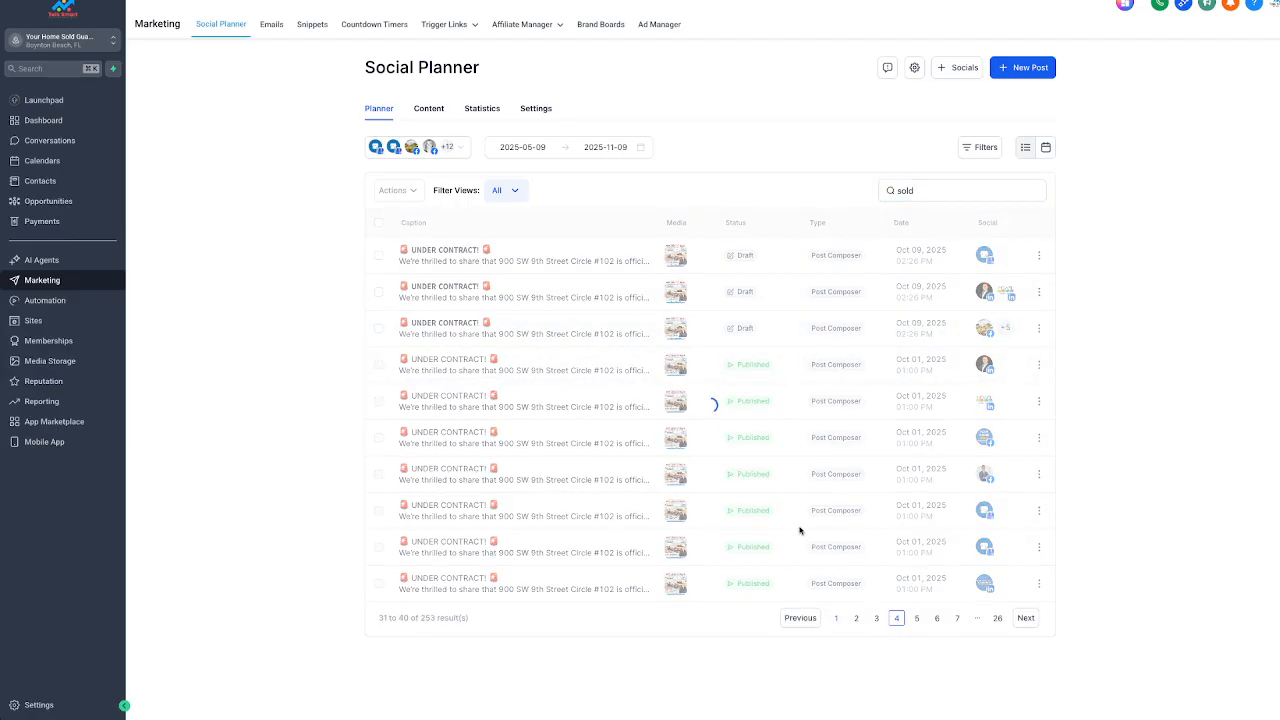
pyautogui.click(837, 619)
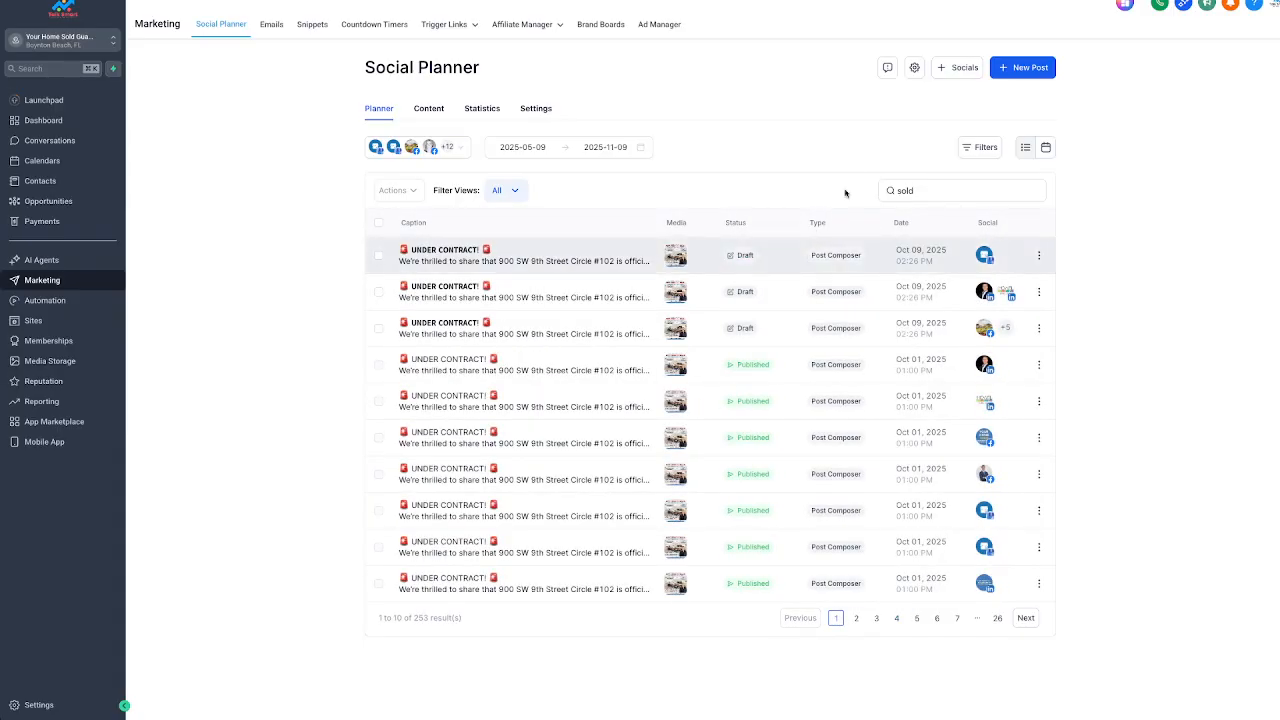